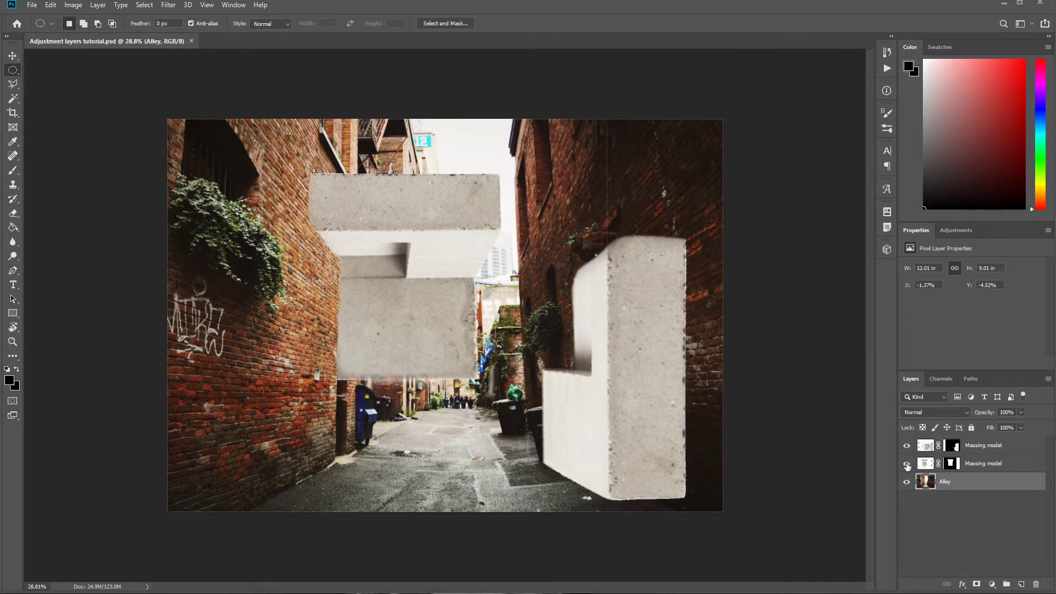
# Toggle the visibility of the Alley layer and both Massing model layers to inspect what each contributes to the image.
pyautogui.moveTo(906, 463); pyautogui.dragTo(906, 447)
pyautogui.click(906, 482)
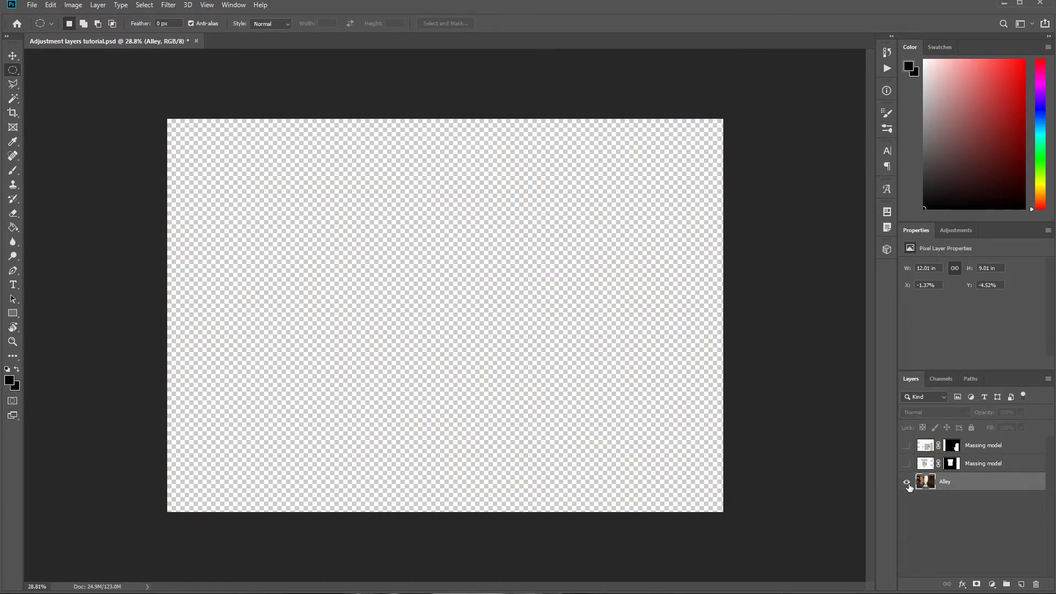
pyautogui.click(906, 483)
pyautogui.click(906, 464)
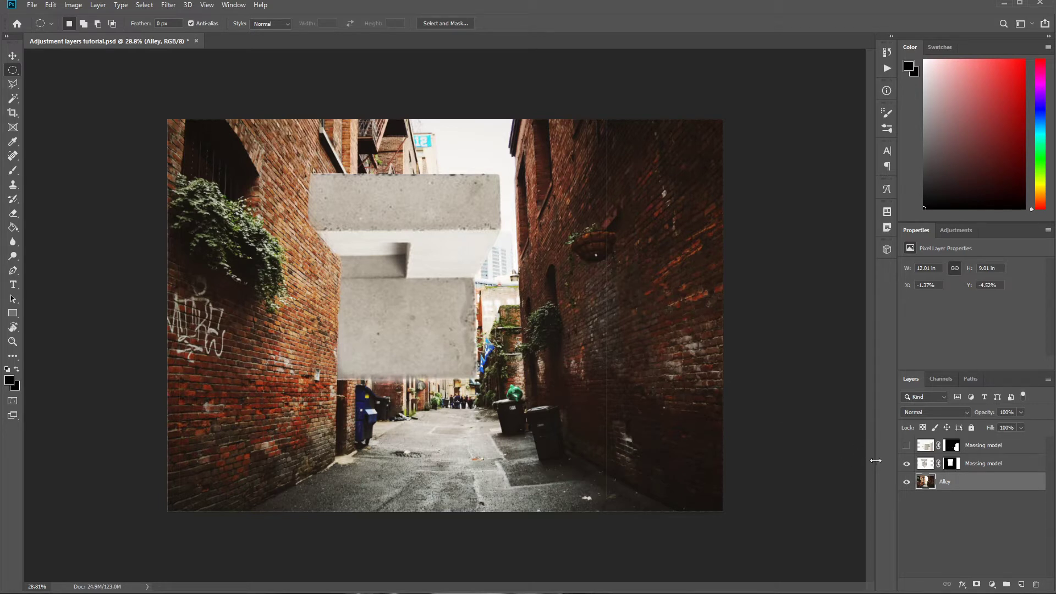
pyautogui.click(908, 446)
pyautogui.click(908, 447)
# Disable and re-enable the lower Massing model layer's mask to compare the image with and without masking.
pyautogui.click(952, 466)
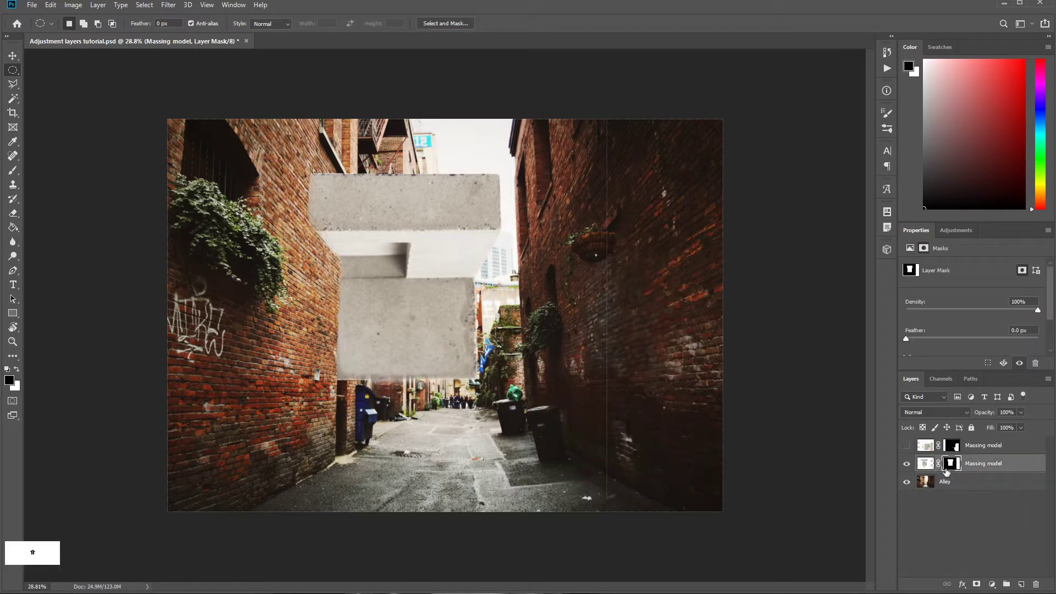
pyautogui.keyDown('shift'); pyautogui.click(953, 465); pyautogui.keyUp('shift')
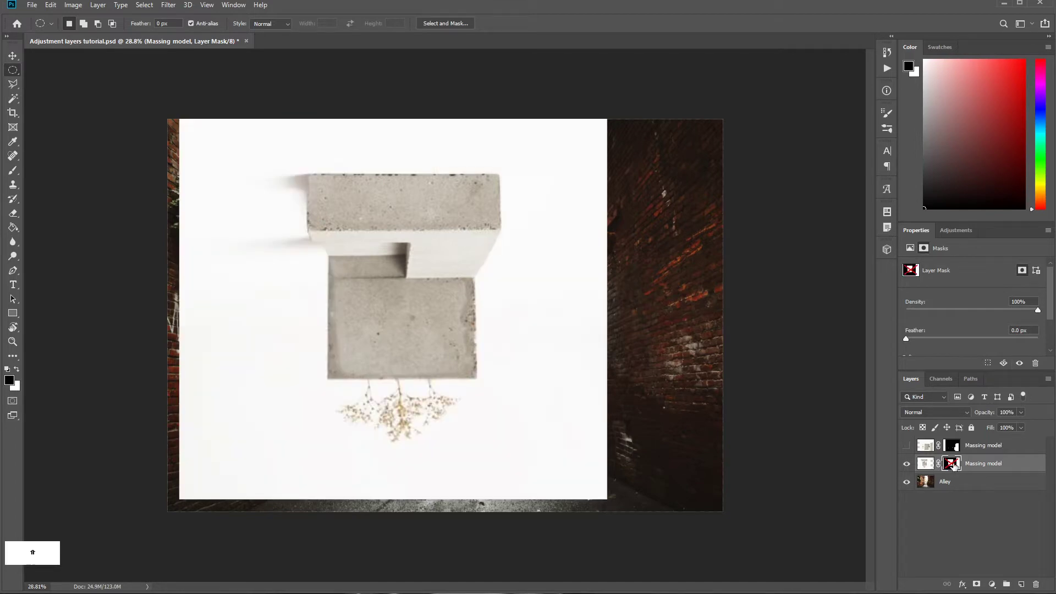
pyautogui.keyDown('shift'); pyautogui.click(953, 464); pyautogui.keyUp('shift')
pyautogui.keyDown('shift'); pyautogui.click(952, 463); pyautogui.keyUp('shift')
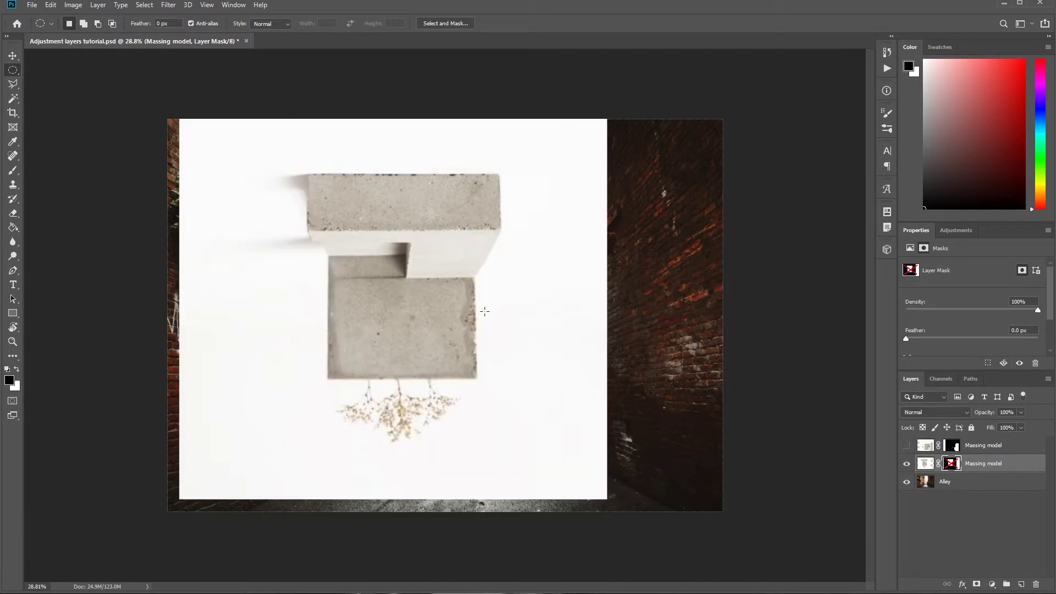
pyautogui.keyDown('shift'); pyautogui.click(954, 466); pyautogui.keyUp('shift')
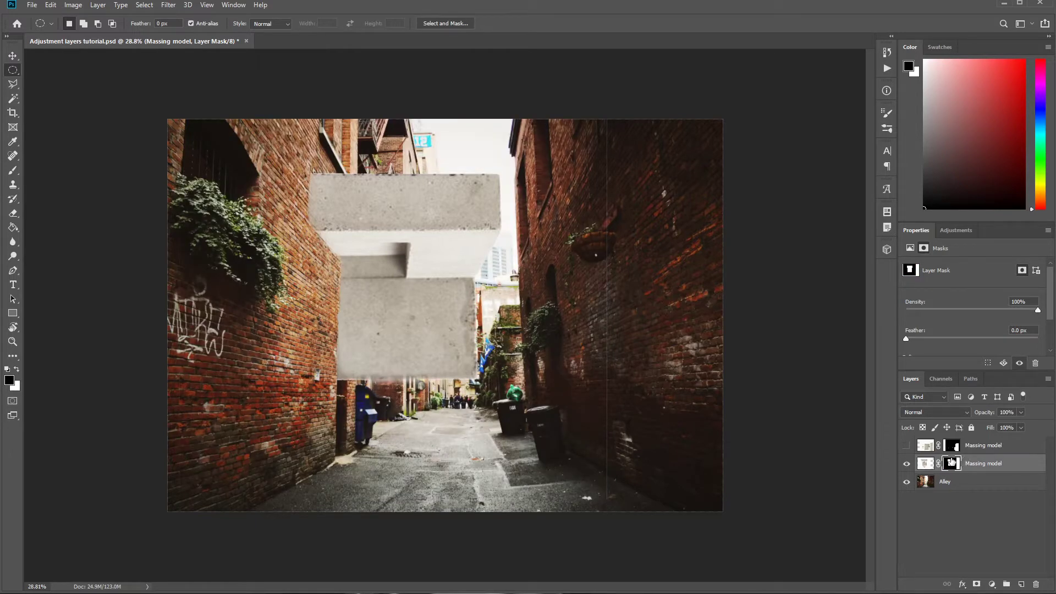
# Show the upper Massing model layer and hide the lower one, leaving only the block beside the alley's dark wall.
pyautogui.click(906, 445)
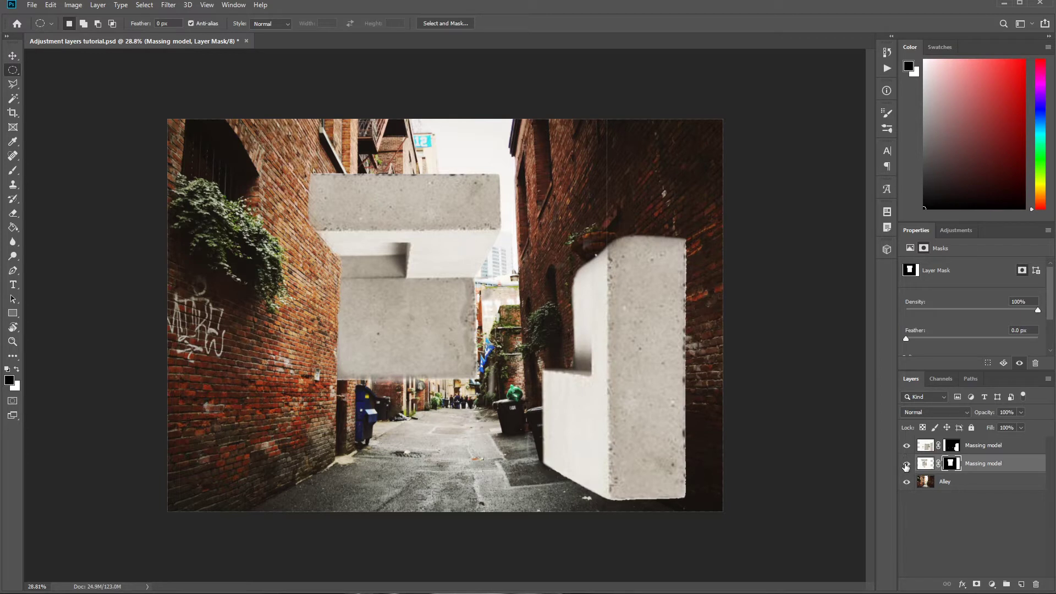
pyautogui.click(906, 466)
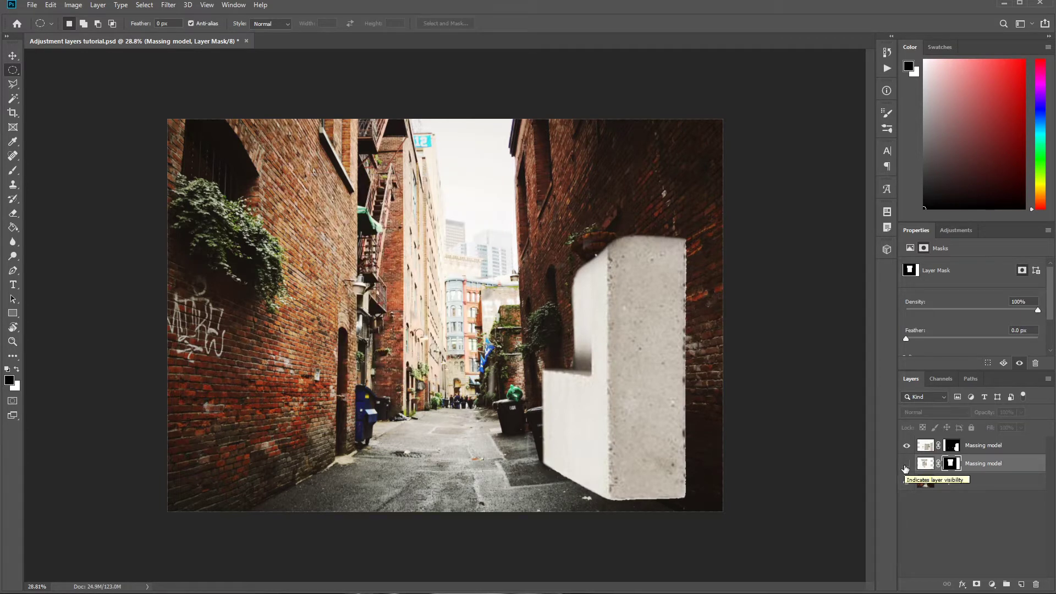
pyautogui.click(907, 463)
pyautogui.click(906, 445)
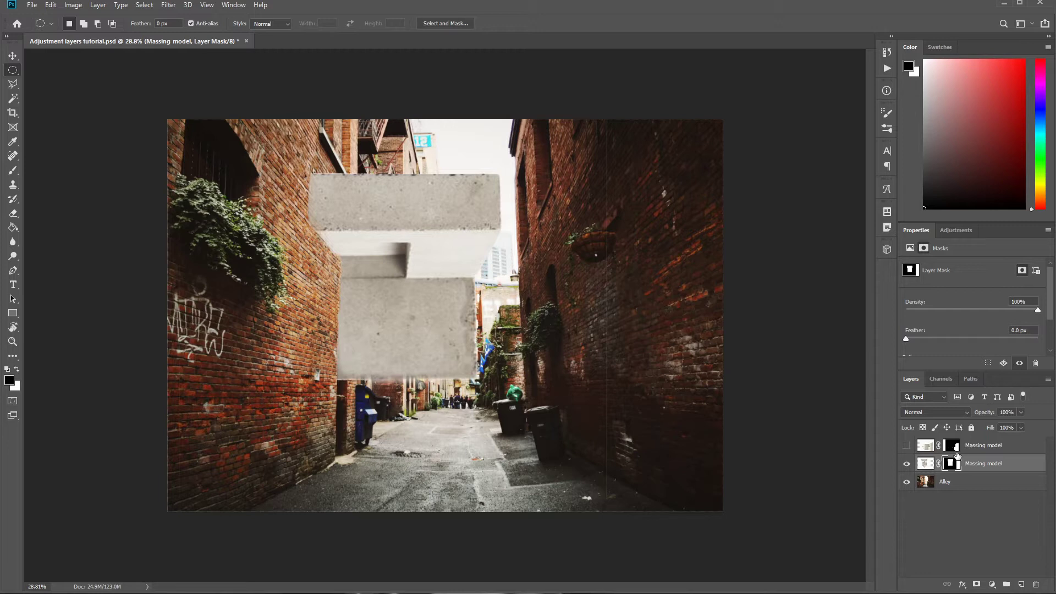
pyautogui.click(906, 445)
pyautogui.click(906, 463)
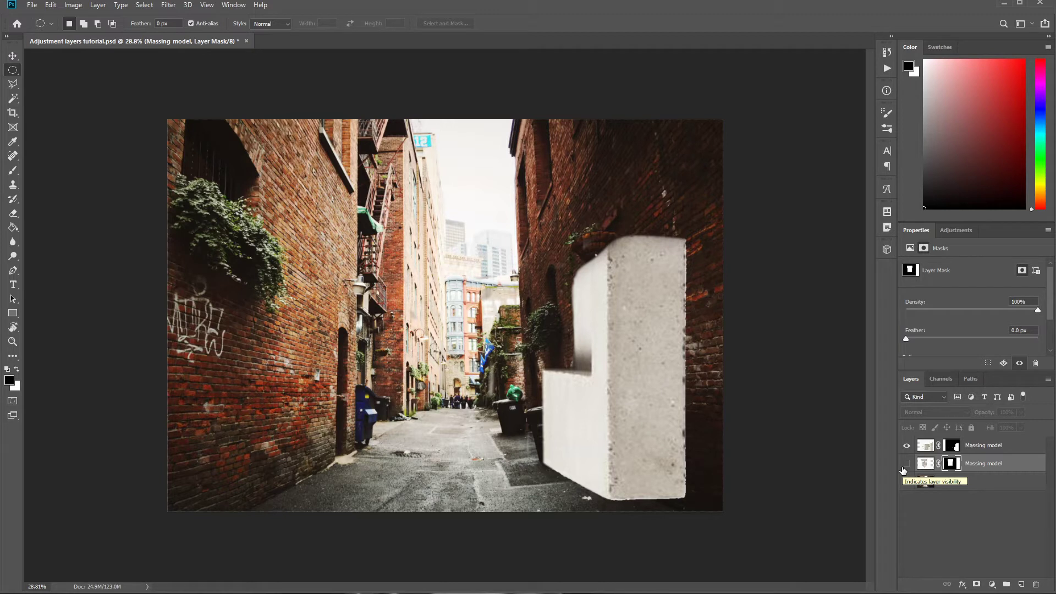
# Add a Hue/Saturation adjustment layer directly above the upper Massing model layer and select its adjustment settings.
pyautogui.click(981, 447)
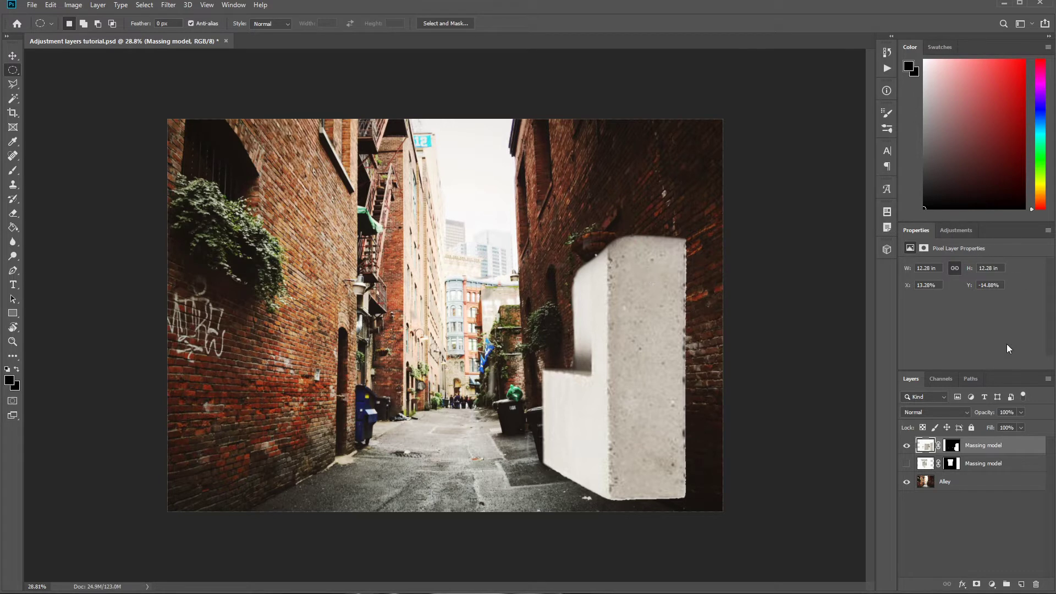
pyautogui.click(954, 231)
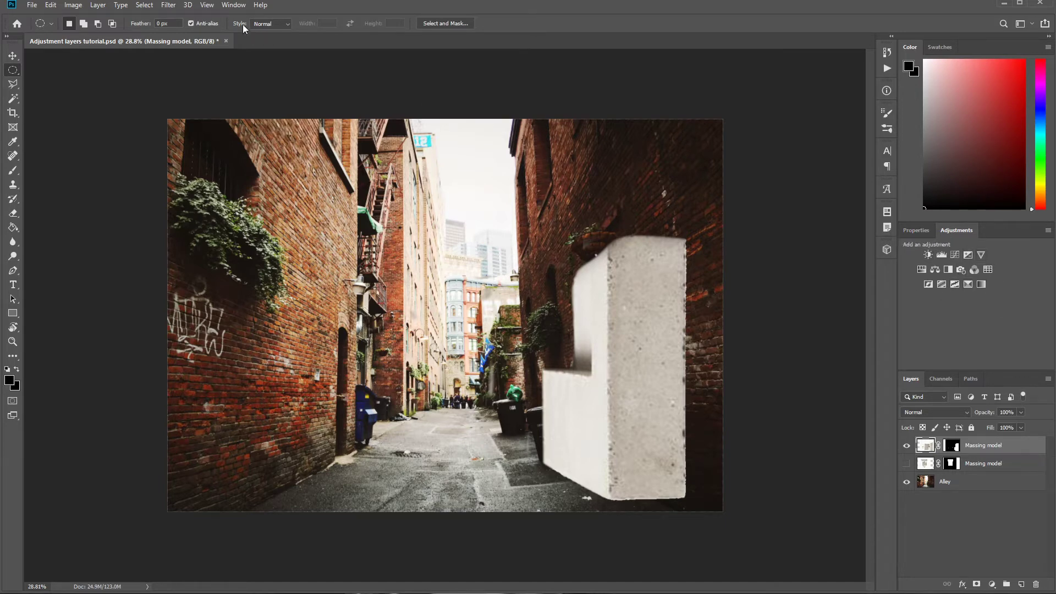
pyautogui.click(233, 5)
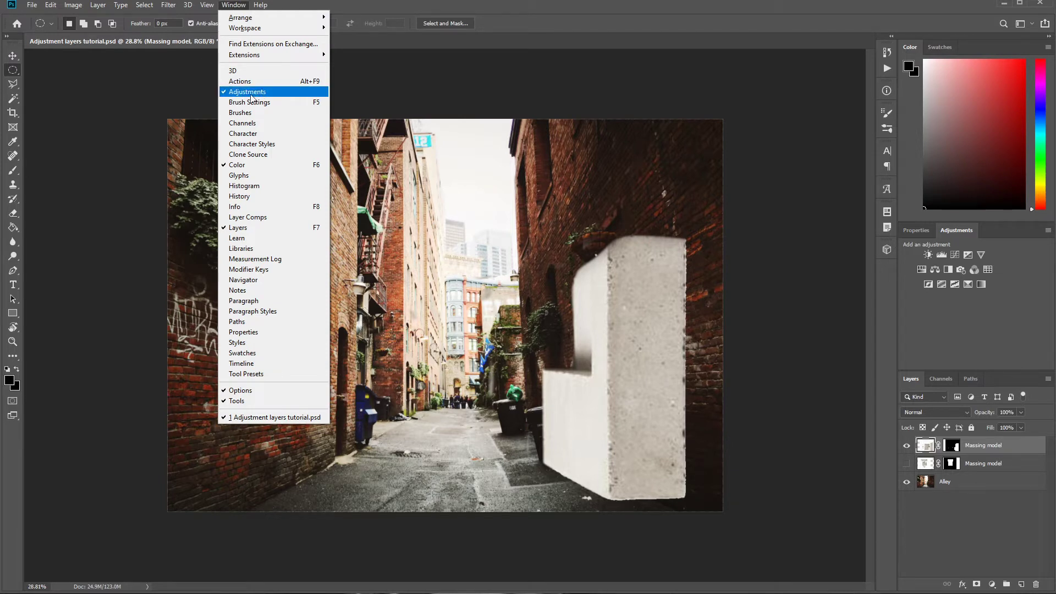
pyautogui.click(530, 12)
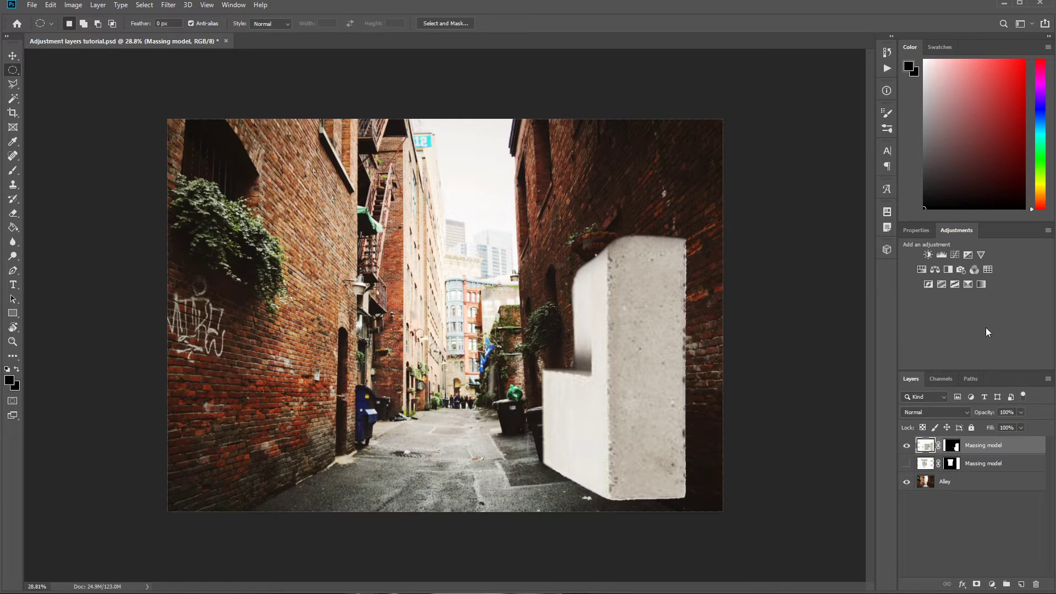
pyautogui.click(921, 270)
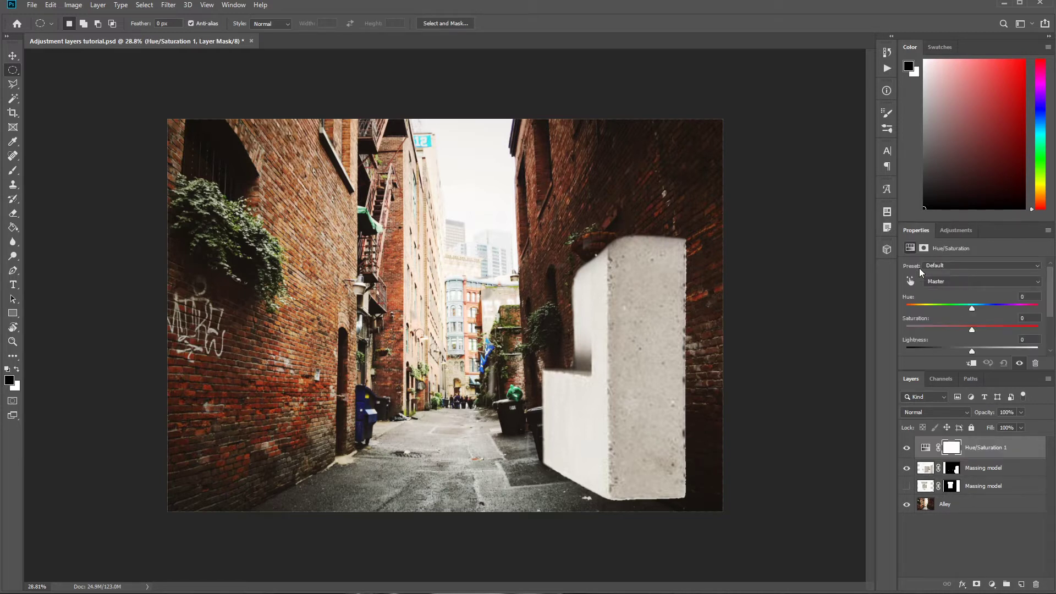
pyautogui.click(925, 448)
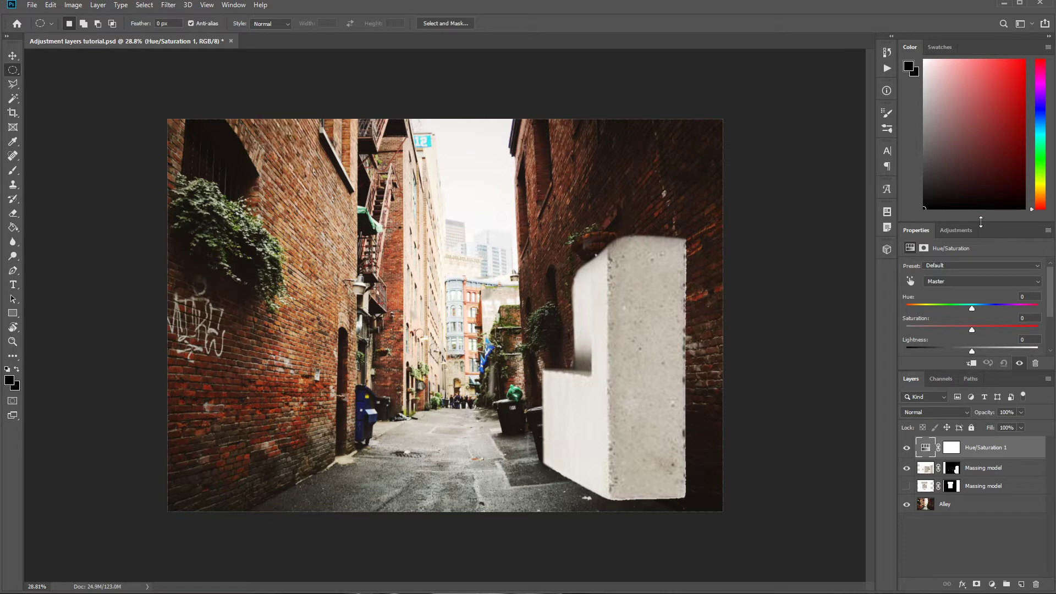
# Reduce the adjustment's saturation to -100 and clip the adjustment to the Massing model layer below.
pyautogui.moveTo(981, 222); pyautogui.dragTo(981, 142)
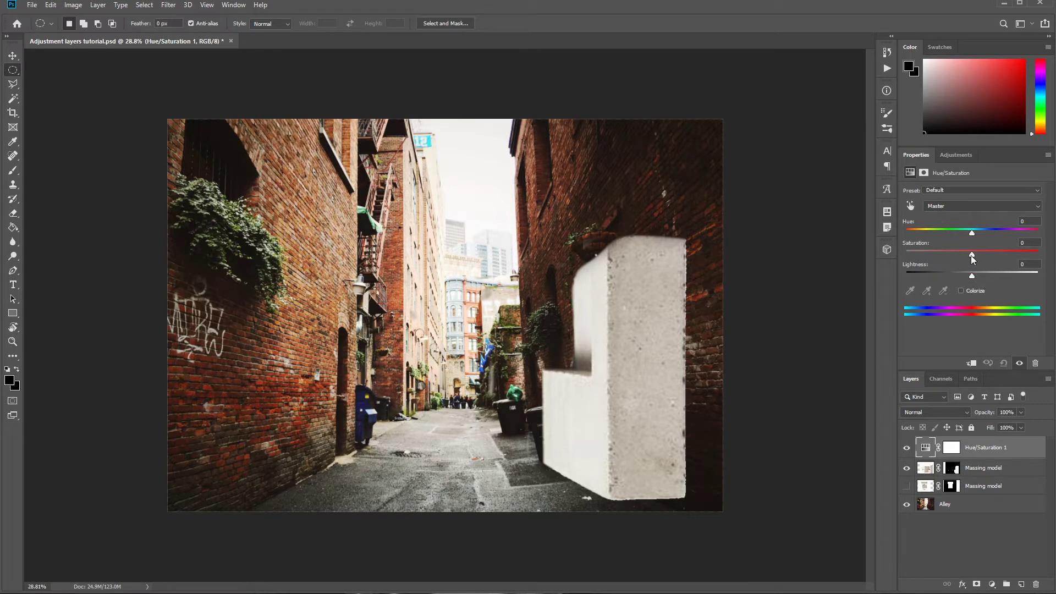
pyautogui.moveTo(971, 257); pyautogui.dragTo(850, 256)
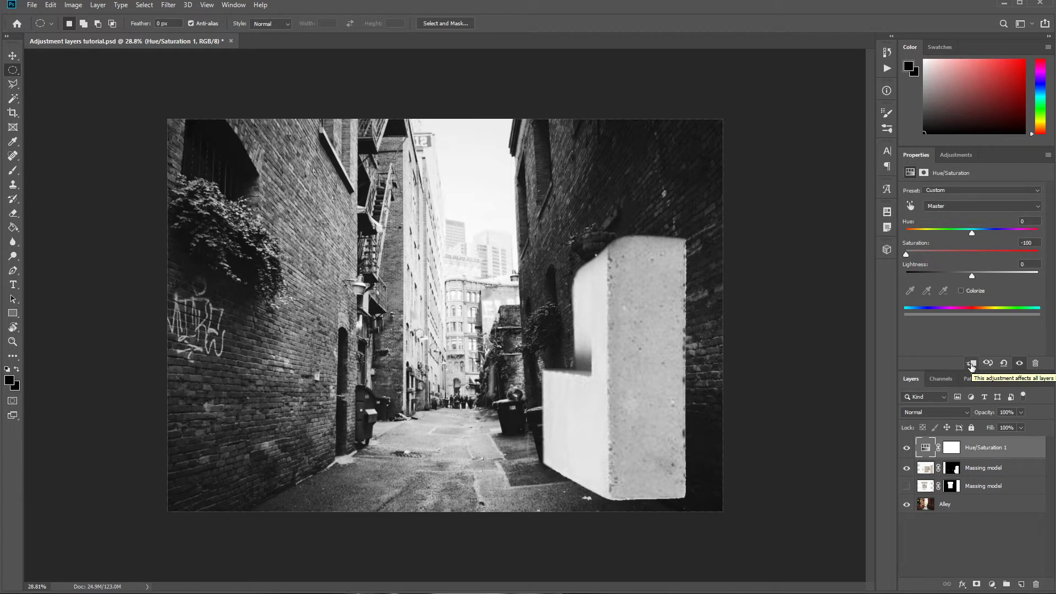
pyautogui.click(971, 365)
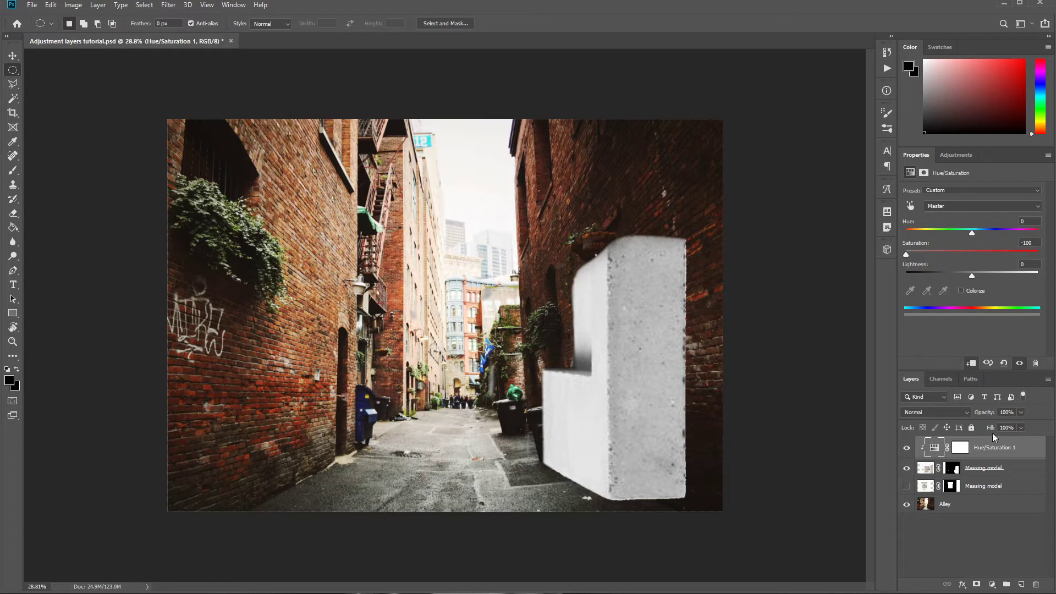
# Set the clipped adjustment to hue -18, saturation +74 and lightness -74, and compare the block with and without it.
pyautogui.moveTo(906, 254); pyautogui.dragTo(1039, 259)
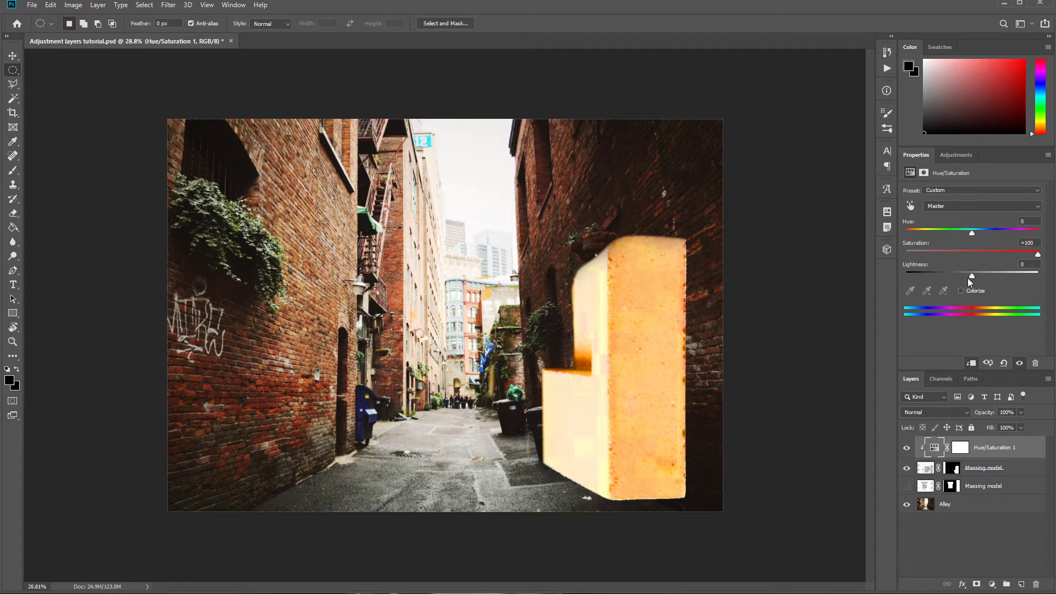
pyautogui.moveTo(968, 277); pyautogui.dragTo(935, 279)
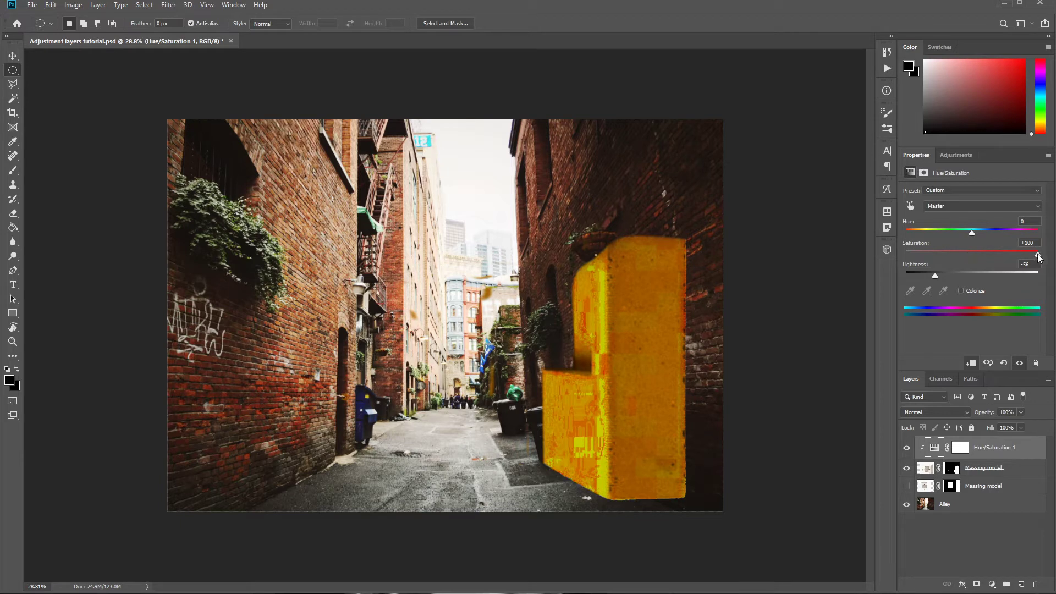
pyautogui.moveTo(1038, 254)
pyautogui.mouseDown()
pyautogui.moveTo(976, 256)
pyautogui.moveTo(1035, 255)
pyautogui.mouseUp()
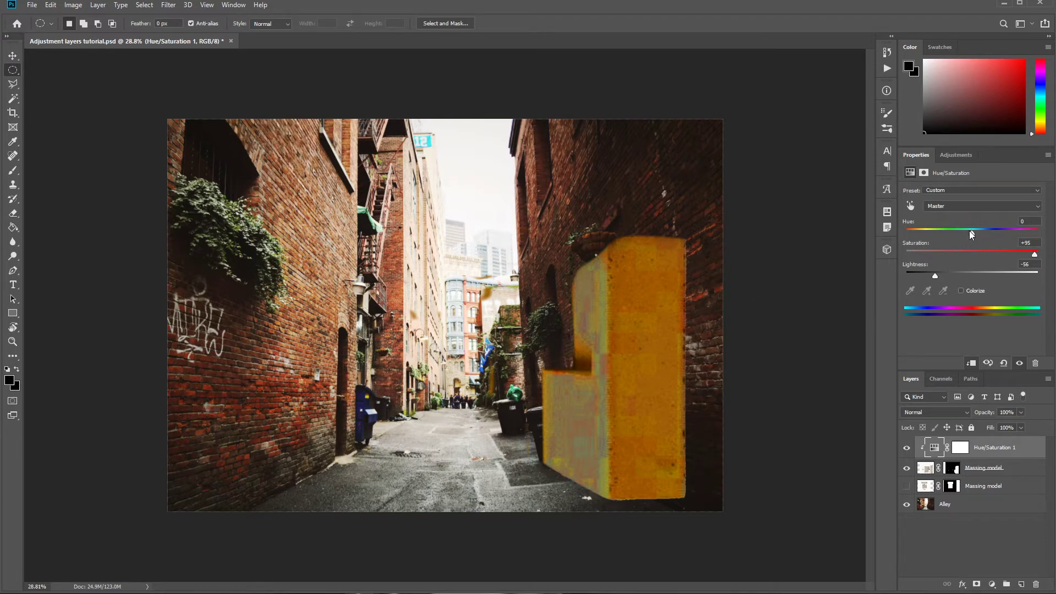
pyautogui.moveTo(970, 235); pyautogui.dragTo(965, 235)
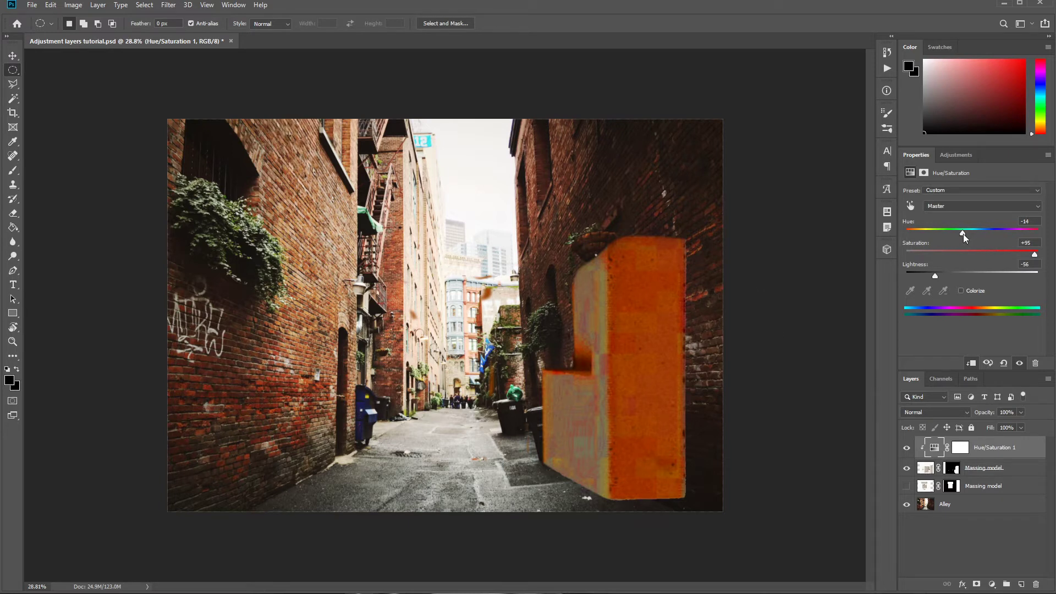
pyautogui.moveTo(963, 233); pyautogui.dragTo(958, 235)
pyautogui.moveTo(1035, 255); pyautogui.dragTo(1027, 257)
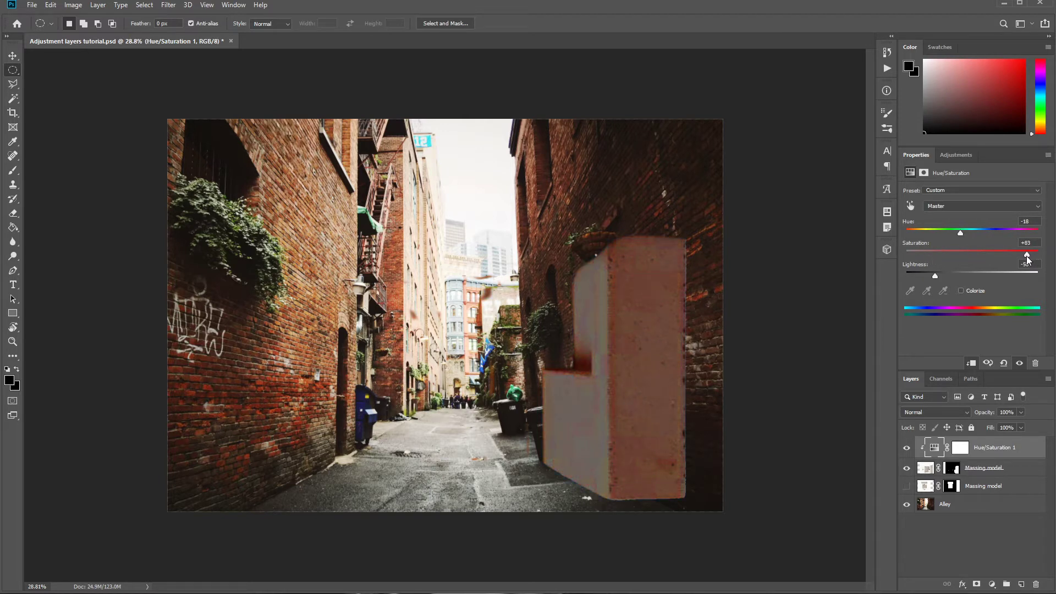
pyautogui.click(938, 278)
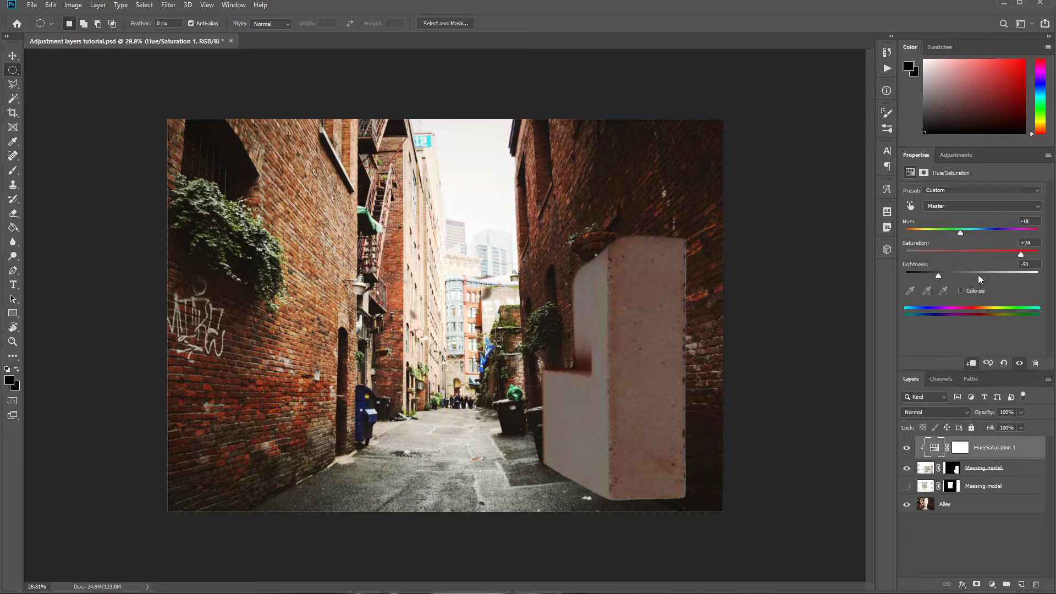
pyautogui.moveTo(936, 276); pyautogui.dragTo(925, 275)
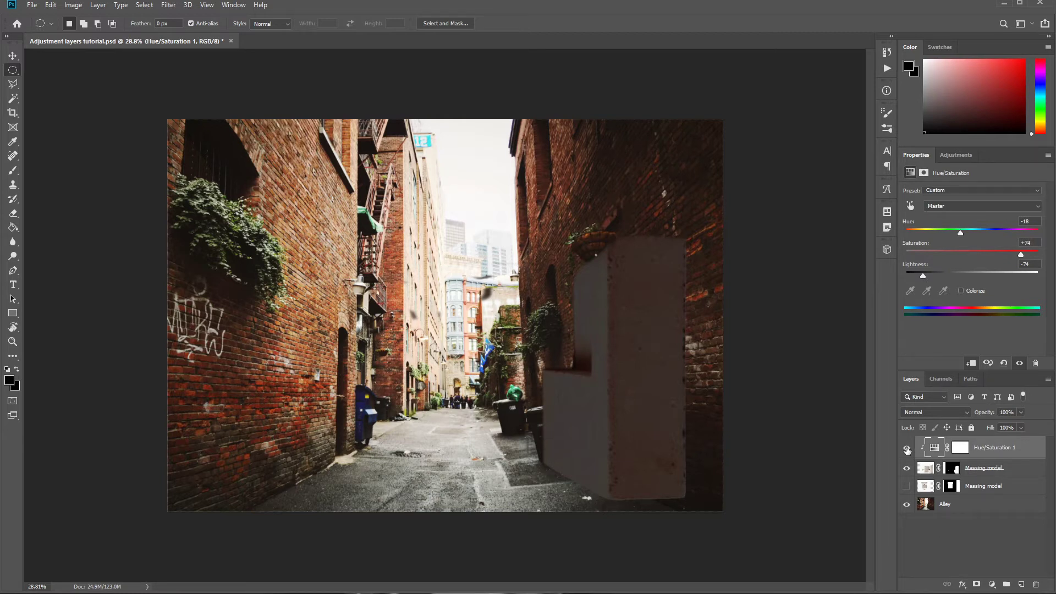
pyautogui.click(907, 450)
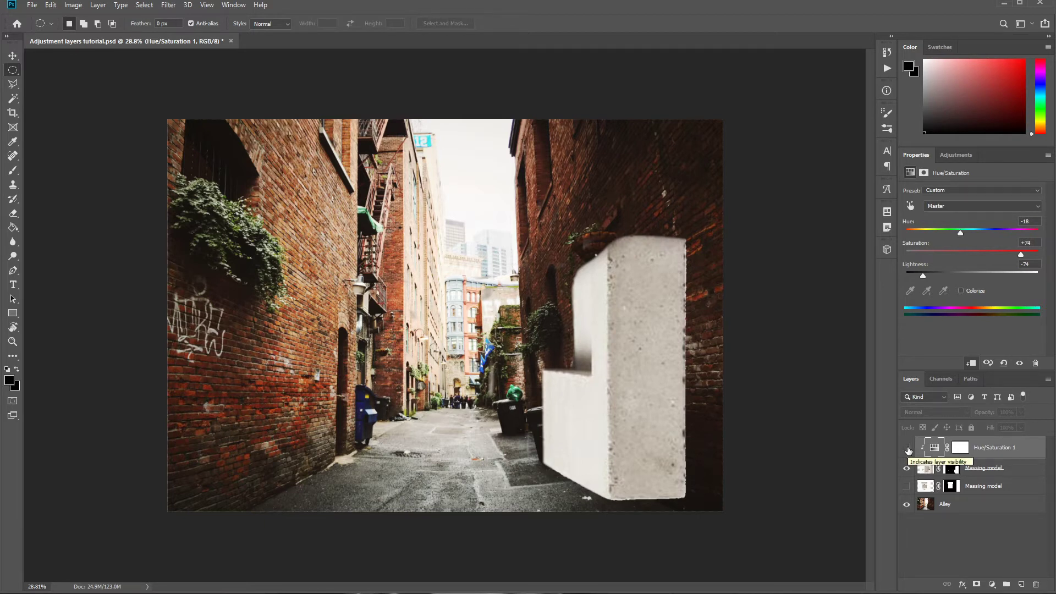
pyautogui.click(907, 450)
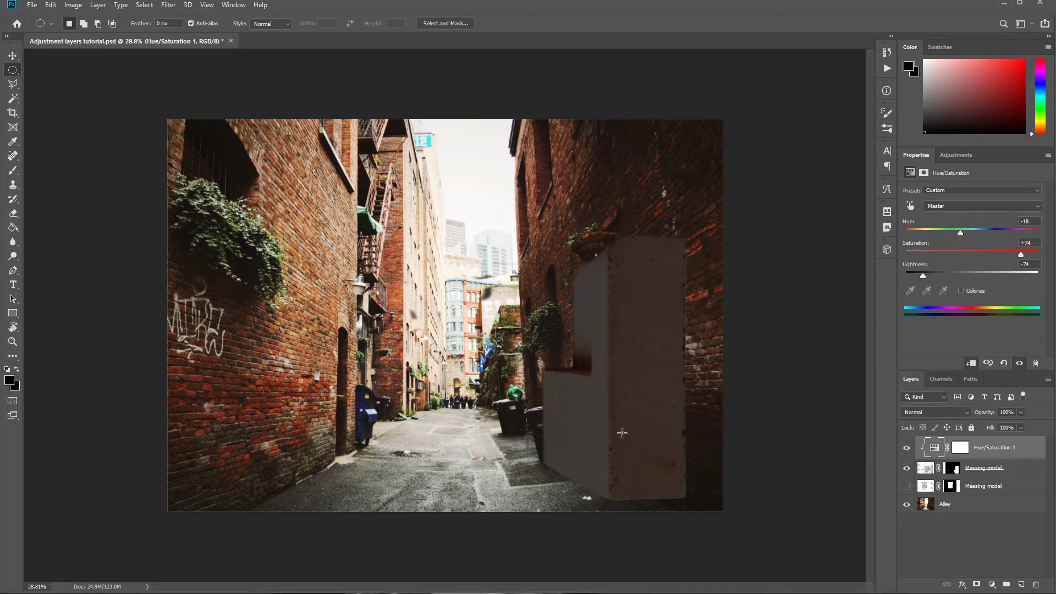
# Brush black on the Hue/Saturation layer mask over the block's light side face and most of its front face.
pyautogui.click(960, 449)
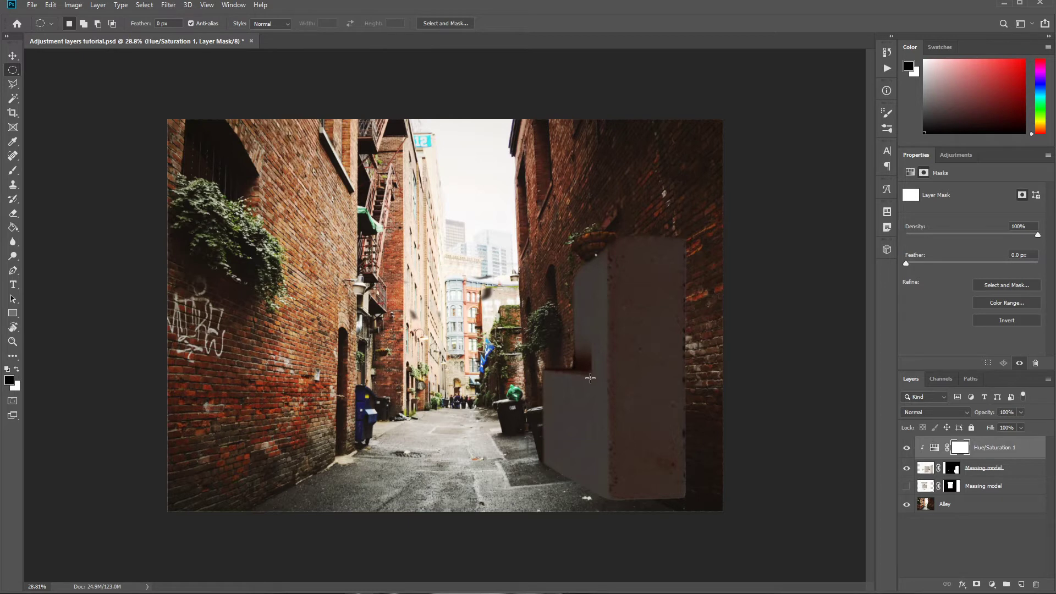
pyautogui.press('b')
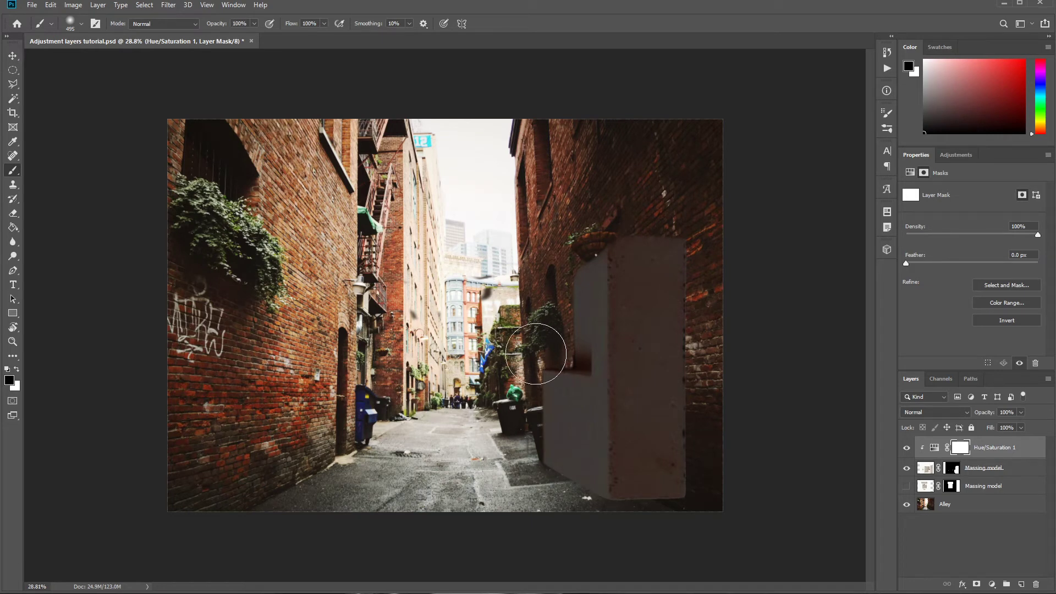
pyautogui.moveTo(537, 349)
pyautogui.mouseDown()
pyautogui.moveTo(558, 388)
pyautogui.moveTo(549, 490)
pyautogui.moveTo(561, 229)
pyautogui.moveTo(561, 456)
pyautogui.mouseUp()
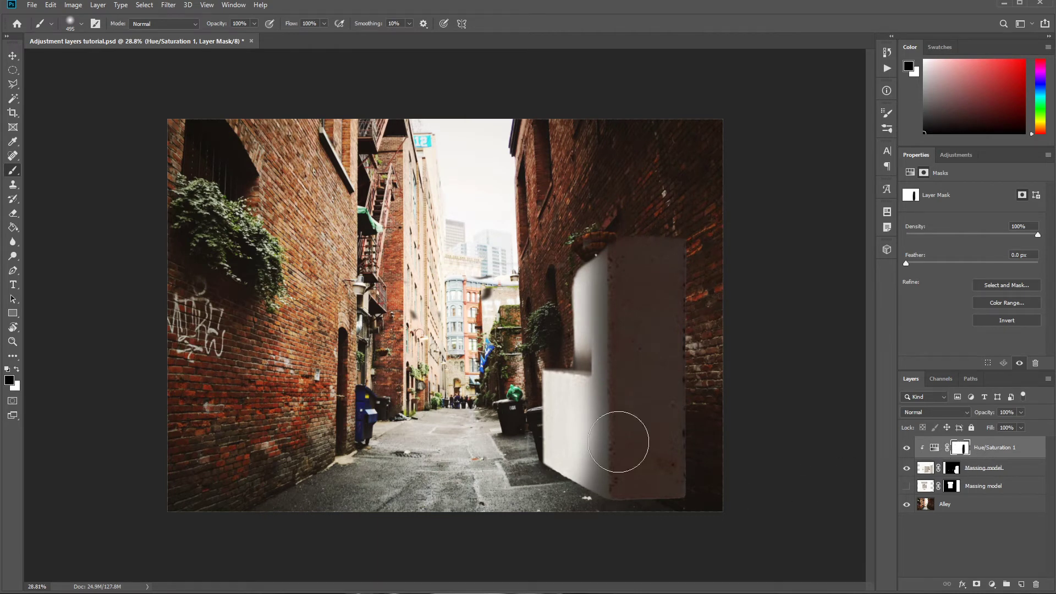
pyautogui.moveTo(589, 229)
pyautogui.mouseDown()
pyautogui.moveTo(572, 380)
pyautogui.moveTo(577, 506)
pyautogui.mouseUp()
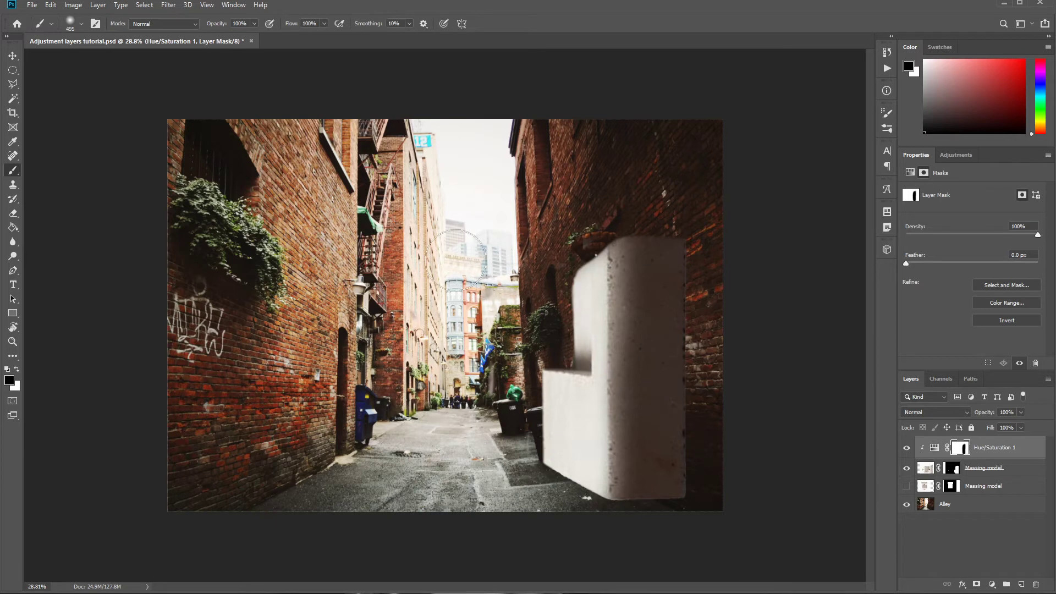
pyautogui.moveTo(595, 217)
pyautogui.mouseDown()
pyautogui.moveTo(620, 517)
pyautogui.moveTo(651, 344)
pyautogui.moveTo(641, 209)
pyautogui.mouseUp()
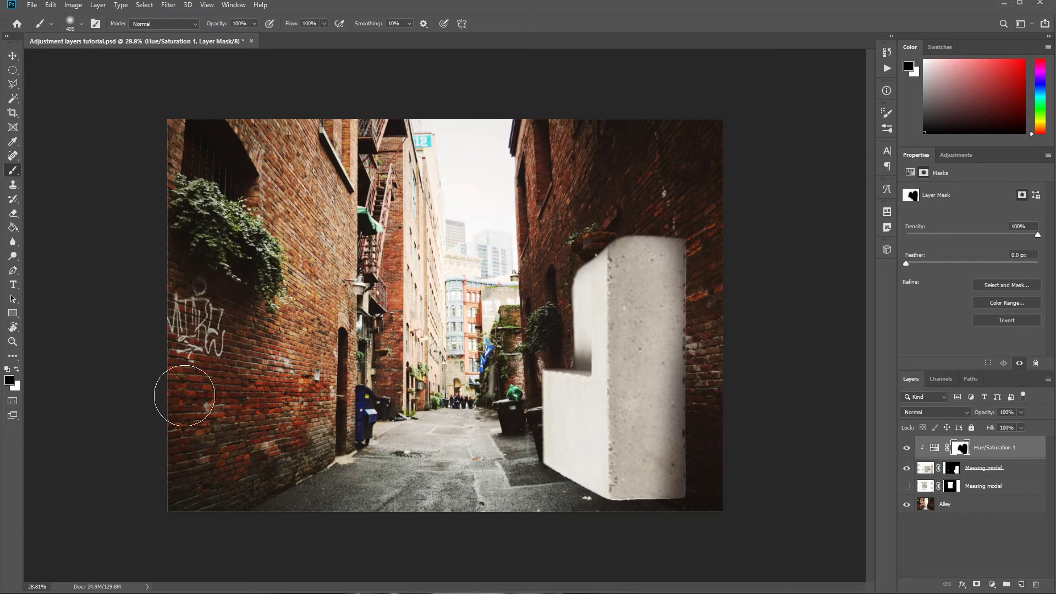
# Brush white on the Hue/Saturation mask down the block's edge nearest the dark wall to restore the darkening there.
pyautogui.click(16, 369)
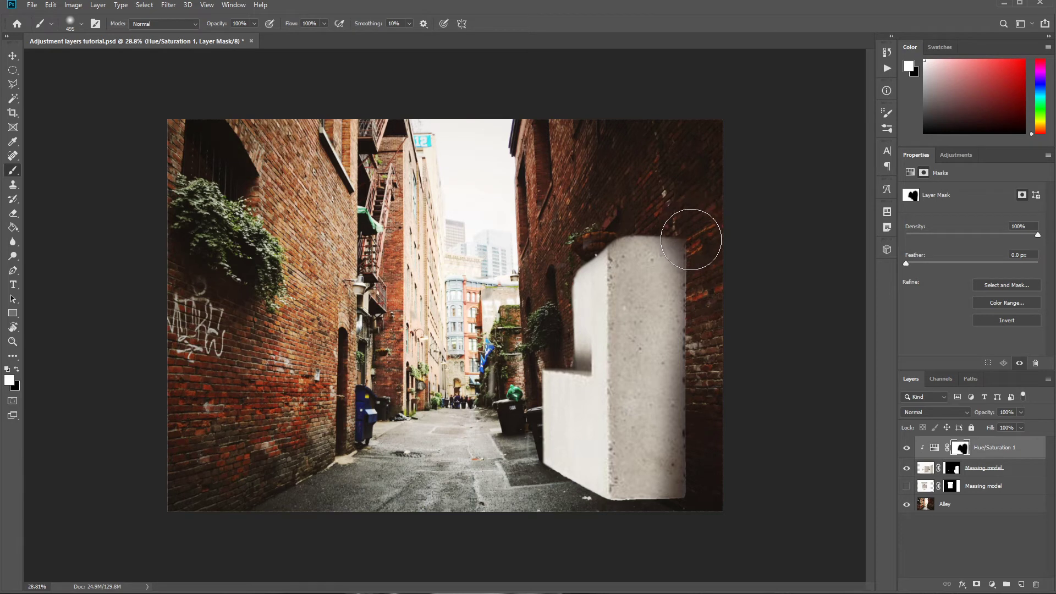
pyautogui.moveTo(691, 239)
pyautogui.mouseDown()
pyautogui.moveTo(701, 357)
pyautogui.moveTo(694, 225)
pyautogui.moveTo(706, 305)
pyautogui.moveTo(689, 486)
pyautogui.moveTo(674, 261)
pyautogui.moveTo(675, 250)
pyautogui.moveTo(682, 497)
pyautogui.mouseUp()
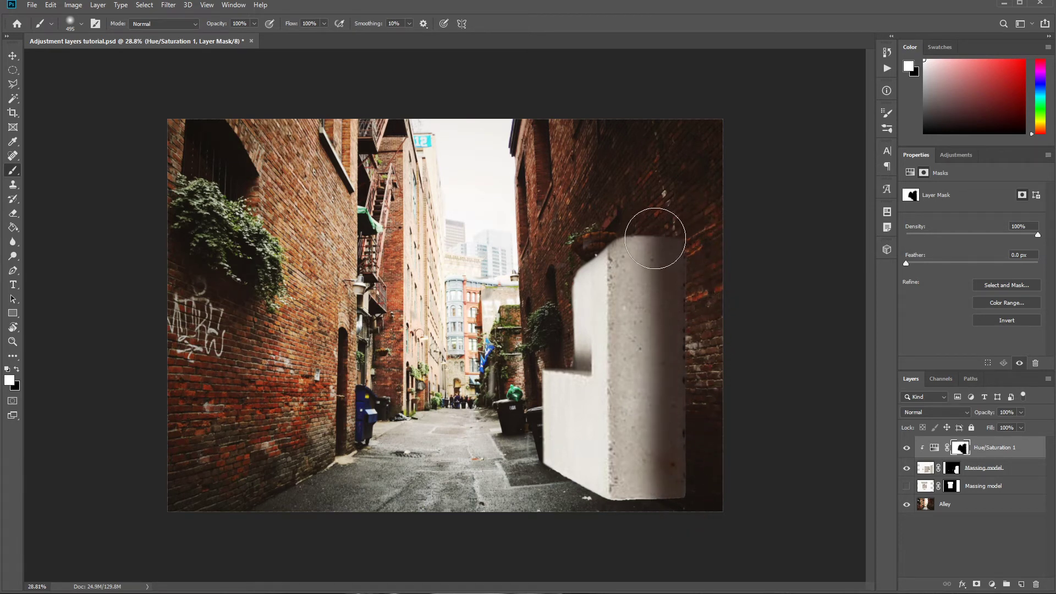
# Brush white on the Hue/Saturation mask over the block's whole front face, down to its base, to restore the darkening.
pyautogui.moveTo(658, 236); pyautogui.dragTo(665, 478)
pyautogui.moveTo(651, 266); pyautogui.dragTo(655, 515)
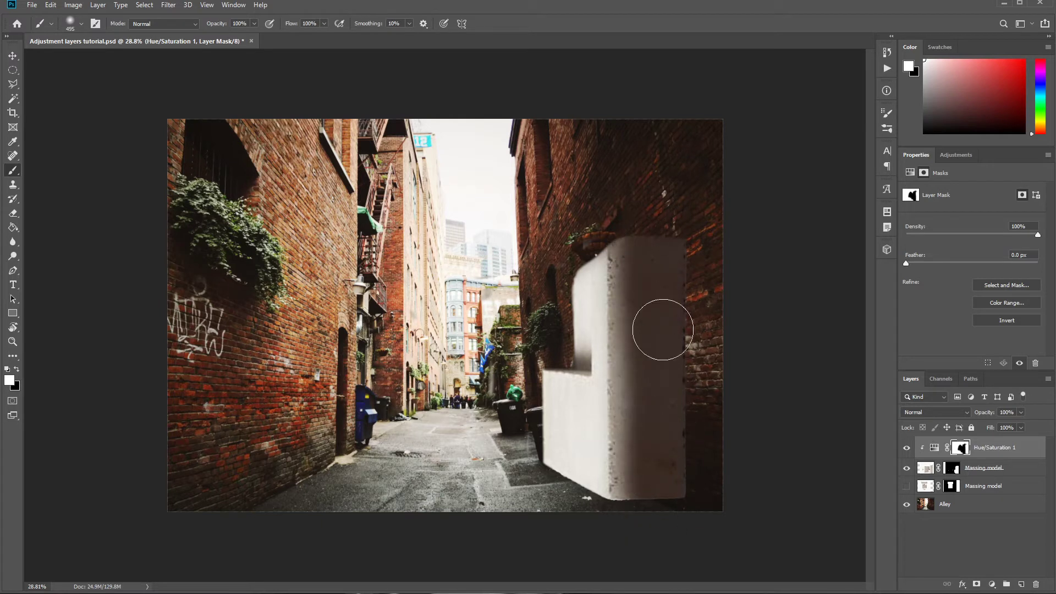
pyautogui.moveTo(641, 247); pyautogui.dragTo(648, 523)
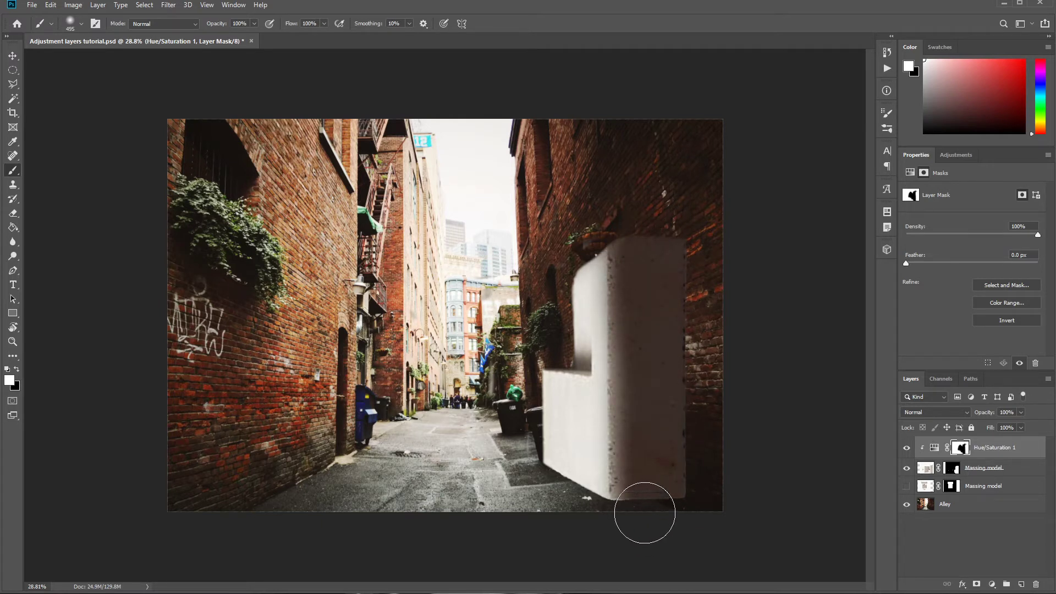
pyautogui.click(648, 504)
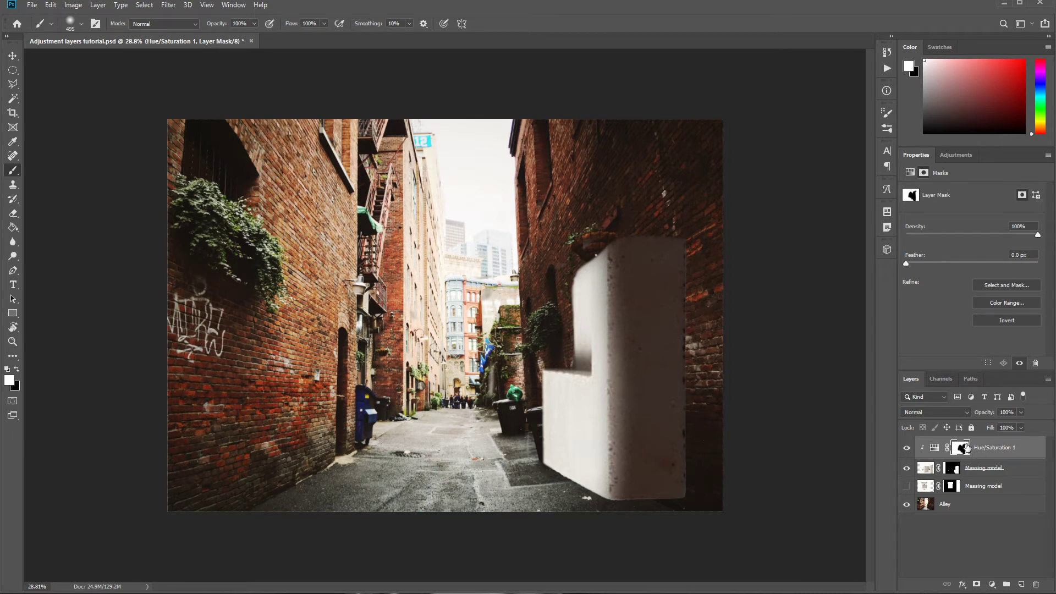
# Compare the block with and without the Hue/Saturation 1 adjustment, leaving the adjustment switched on.
pyautogui.click(904, 447)
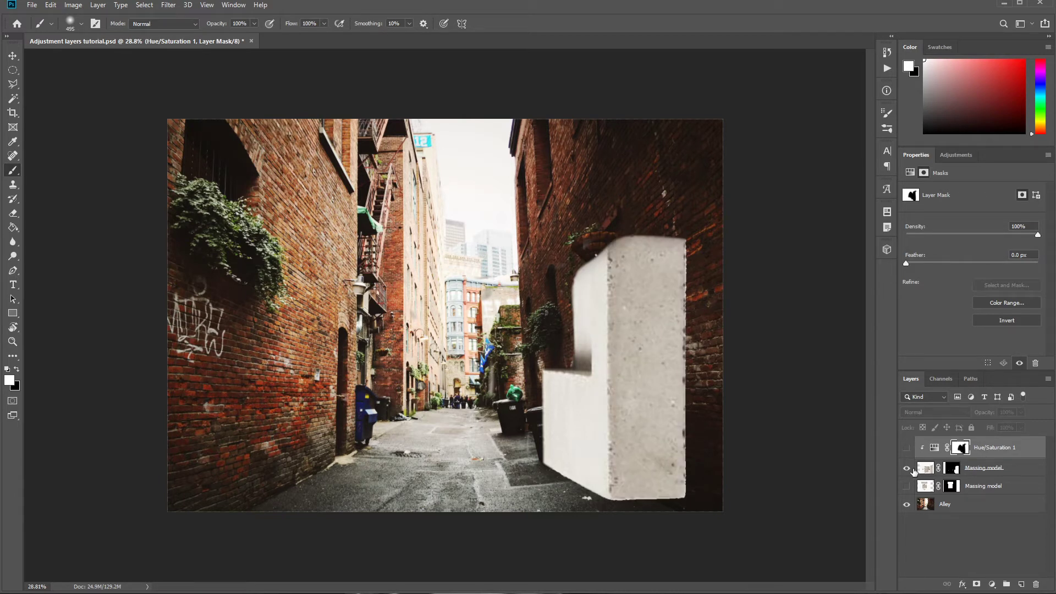
pyautogui.press('shift')
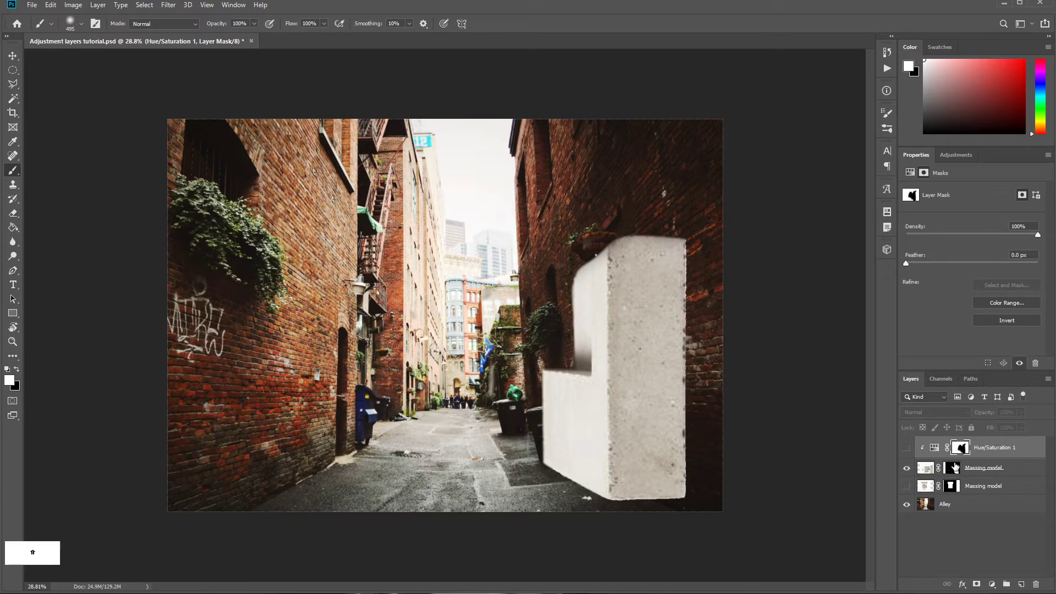
pyautogui.keyDown('shift'); pyautogui.click(953, 468); pyautogui.keyUp('shift')
pyautogui.click(907, 448)
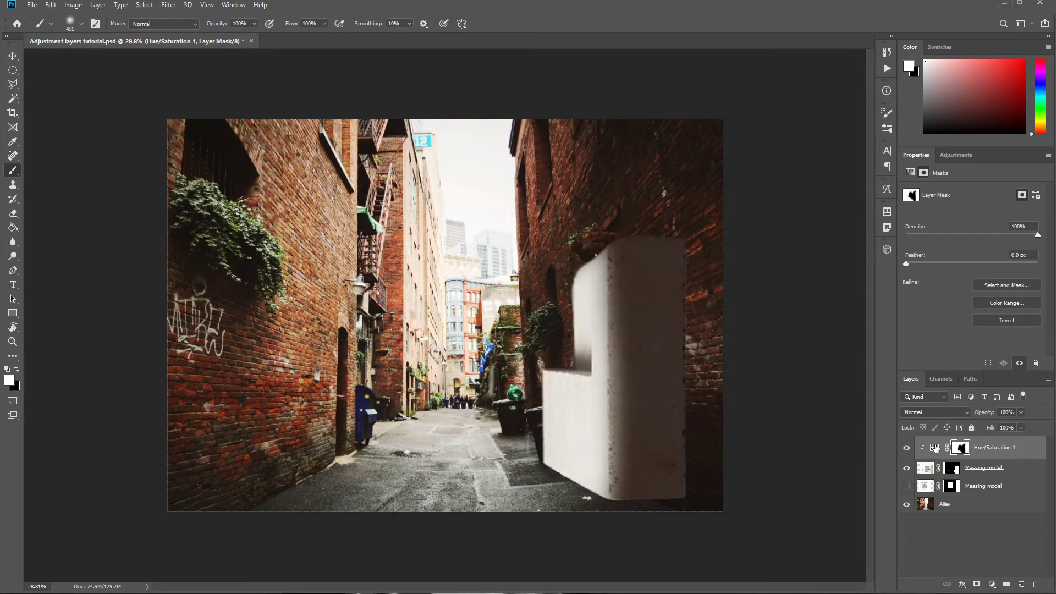
# Raise the Hue/Saturation 1 adjustment's saturation to +83 and lower its lightness to -78.
pyautogui.click(935, 447)
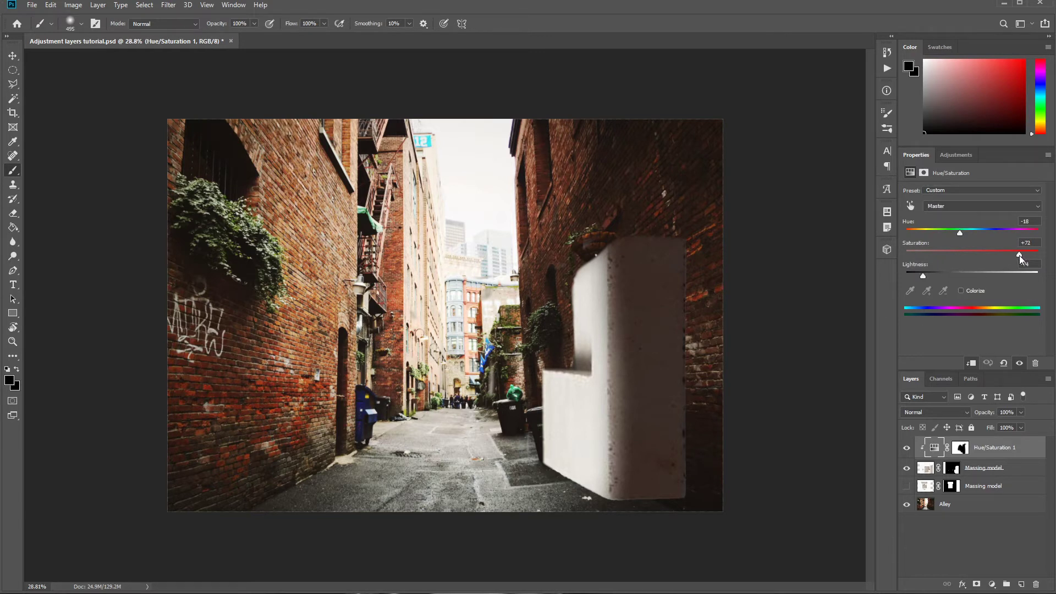
pyautogui.moveTo(1018, 255); pyautogui.dragTo(1029, 256)
pyautogui.moveTo(1015, 254); pyautogui.dragTo(1029, 254)
pyautogui.moveTo(926, 281)
pyautogui.mouseDown()
pyautogui.moveTo(938, 279)
pyautogui.moveTo(918, 279)
pyautogui.mouseUp()
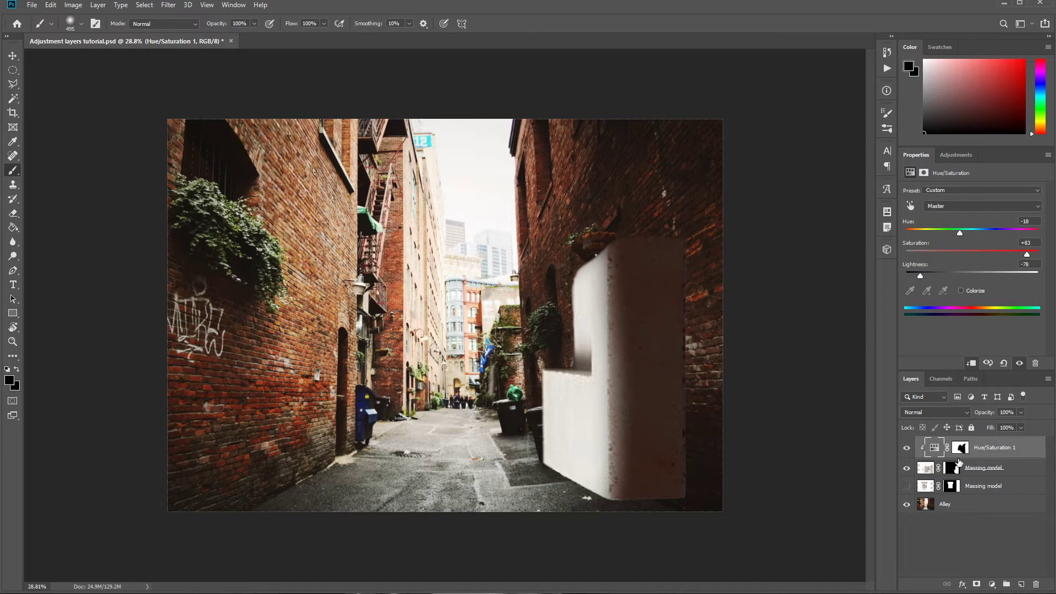
# Brush black at 21% opacity on the Hue/Saturation mask along the block's vertical corner to soften the shadow there.
pyautogui.click(960, 449)
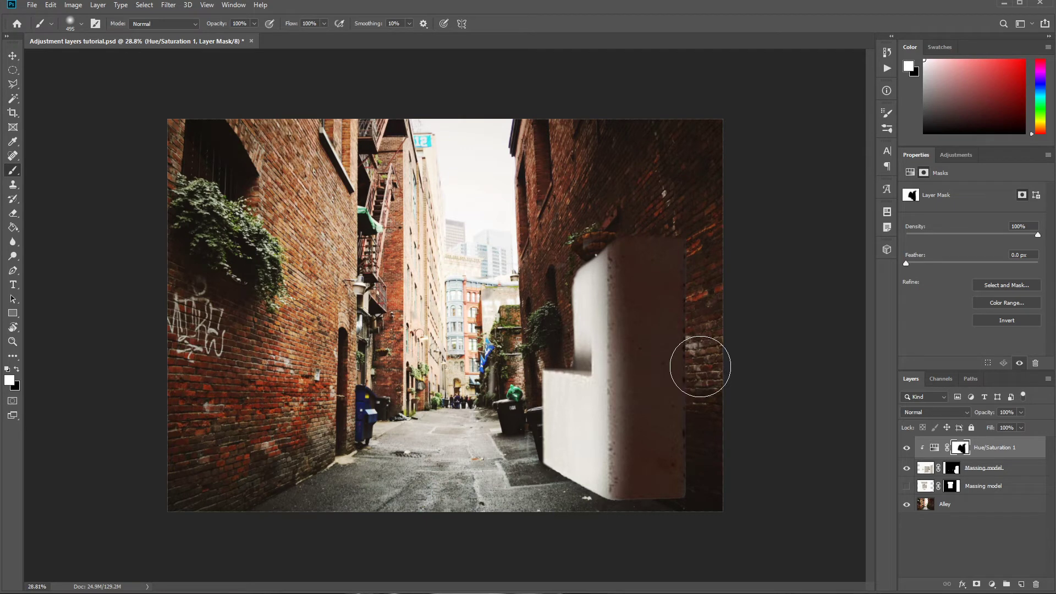
pyautogui.press('x')
pyautogui.moveTo(700, 360)
pyautogui.mouseDown()
pyautogui.moveTo(698, 386)
pyautogui.moveTo(695, 377)
pyautogui.moveTo(687, 389)
pyautogui.moveTo(688, 349)
pyautogui.mouseUp()
pyautogui.press('x')
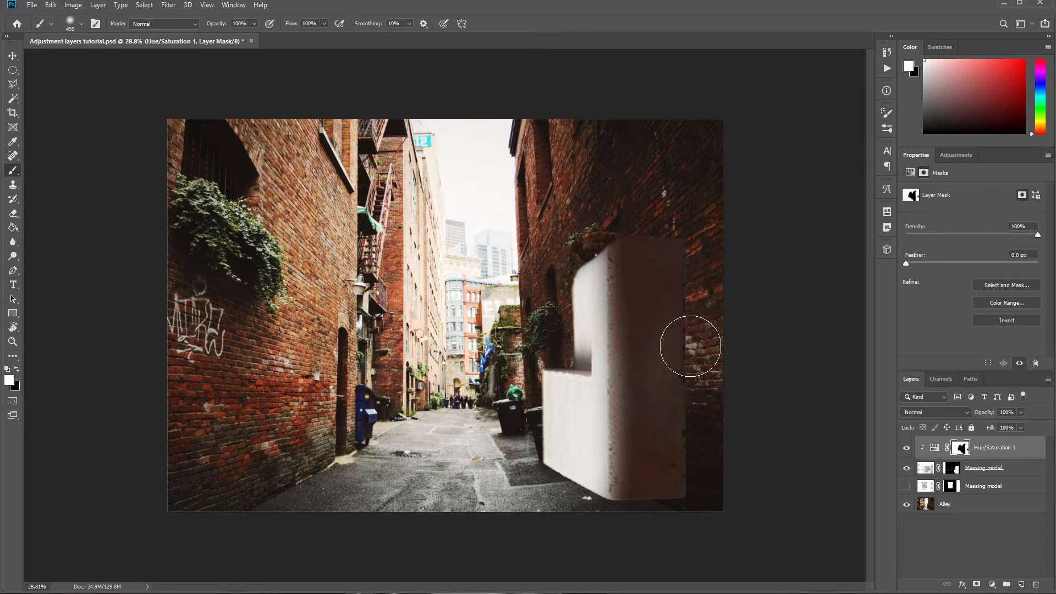
pyautogui.press('x')
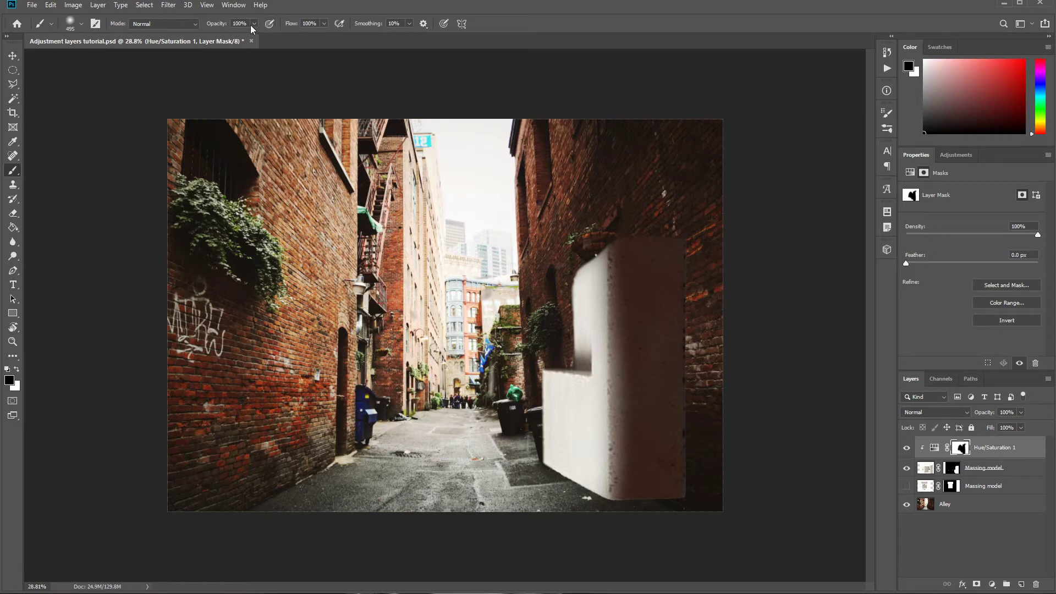
pyautogui.moveTo(254, 23); pyautogui.dragTo(214, 38)
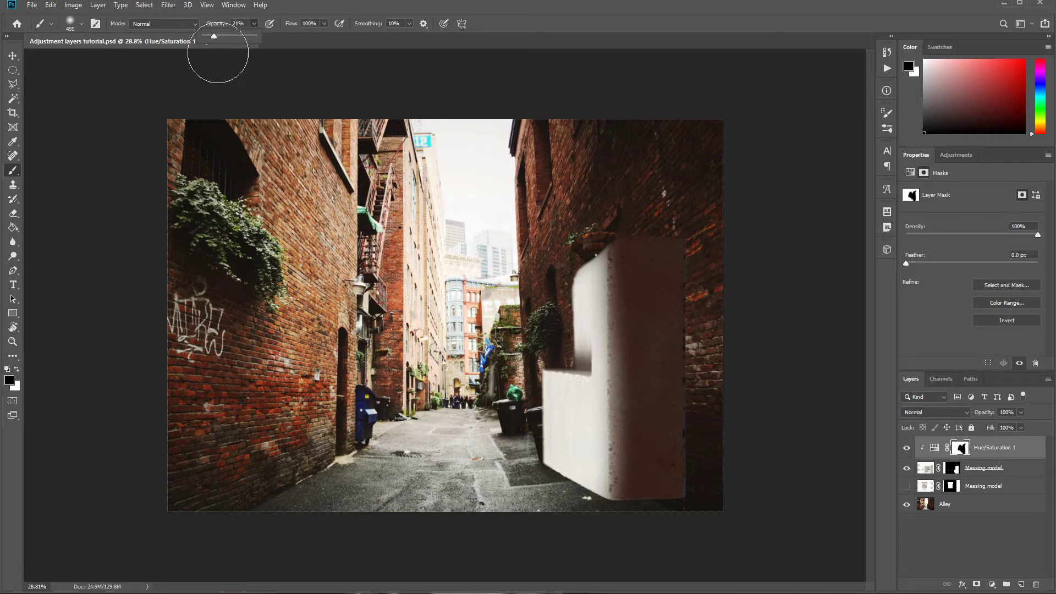
pyautogui.moveTo(608, 498)
pyautogui.mouseDown()
pyautogui.moveTo(600, 400)
pyautogui.moveTo(612, 229)
pyautogui.mouseUp()
pyautogui.moveTo(597, 418)
pyautogui.mouseDown()
pyautogui.moveTo(613, 242)
pyautogui.moveTo(618, 523)
pyautogui.moveTo(620, 323)
pyautogui.moveTo(611, 382)
pyautogui.mouseUp()
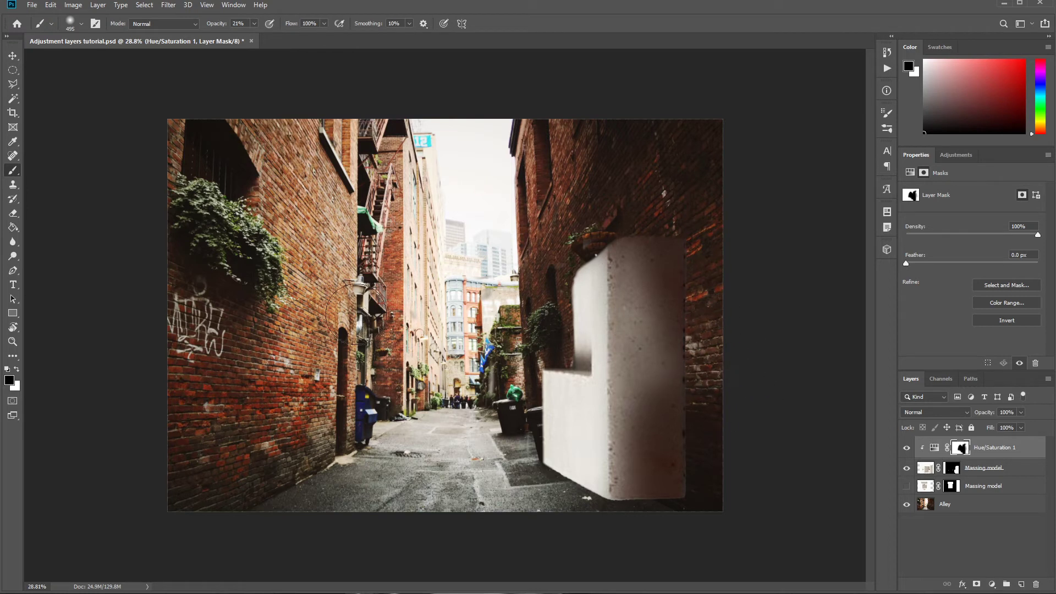
# At 11% brush opacity, paint black on the mask over the front face's middle, and white around its outer edge, top and base.
pyautogui.click(253, 25)
pyautogui.moveTo(651, 383)
pyautogui.mouseDown()
pyautogui.moveTo(609, 406)
pyautogui.moveTo(709, 353)
pyautogui.moveTo(636, 408)
pyautogui.moveTo(677, 312)
pyautogui.moveTo(657, 352)
pyautogui.mouseUp()
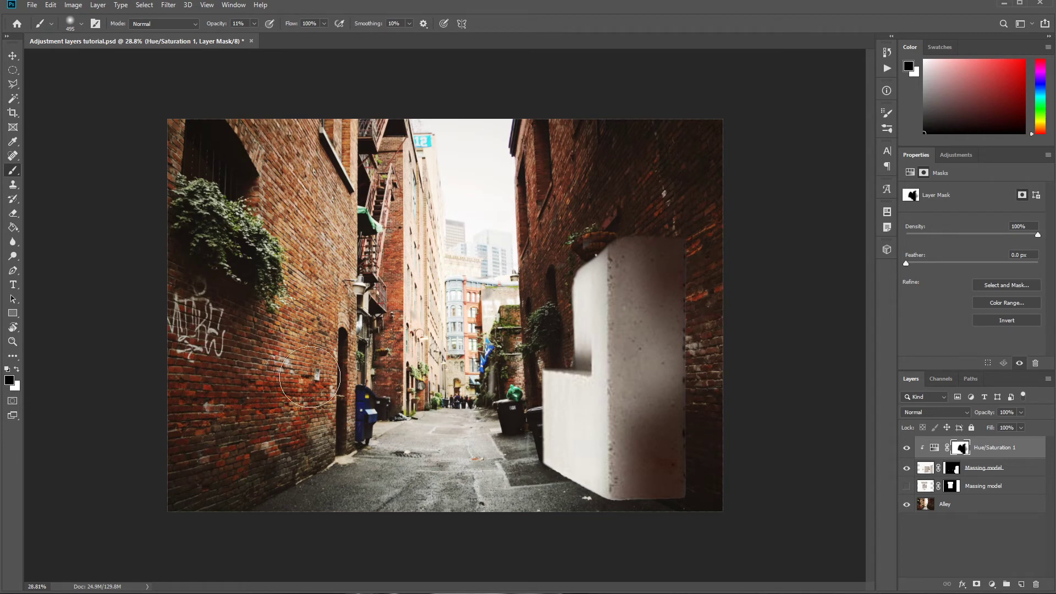
pyautogui.click(14, 370)
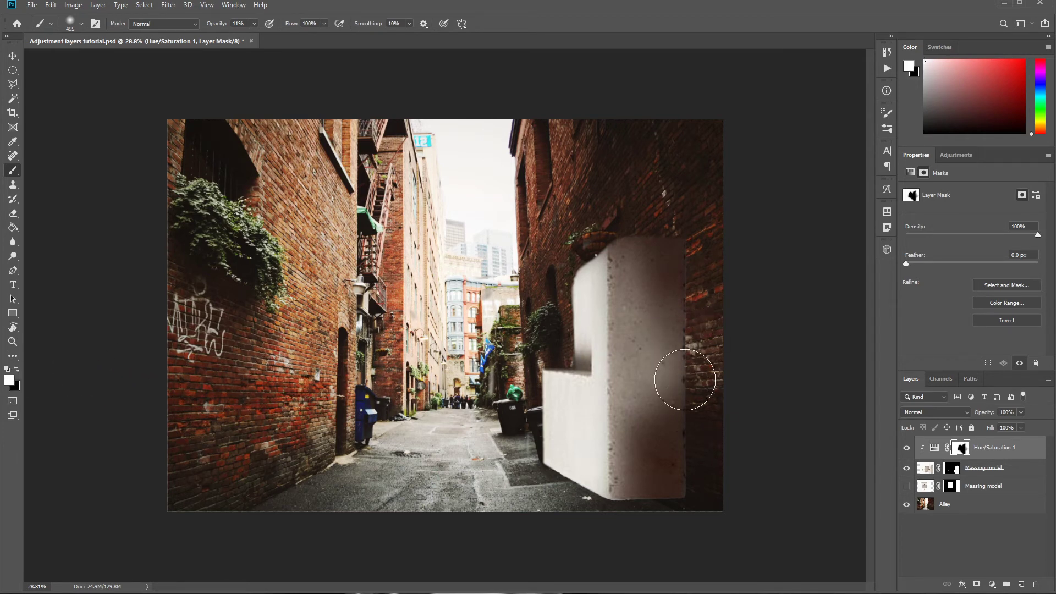
pyautogui.moveTo(684, 372)
pyautogui.mouseDown()
pyautogui.moveTo(679, 327)
pyautogui.moveTo(655, 278)
pyautogui.moveTo(674, 317)
pyautogui.moveTo(629, 325)
pyautogui.moveTo(649, 343)
pyautogui.moveTo(640, 263)
pyautogui.moveTo(672, 310)
pyautogui.moveTo(630, 247)
pyautogui.moveTo(646, 260)
pyautogui.moveTo(648, 220)
pyautogui.moveTo(644, 269)
pyautogui.moveTo(670, 289)
pyautogui.moveTo(634, 232)
pyautogui.mouseUp()
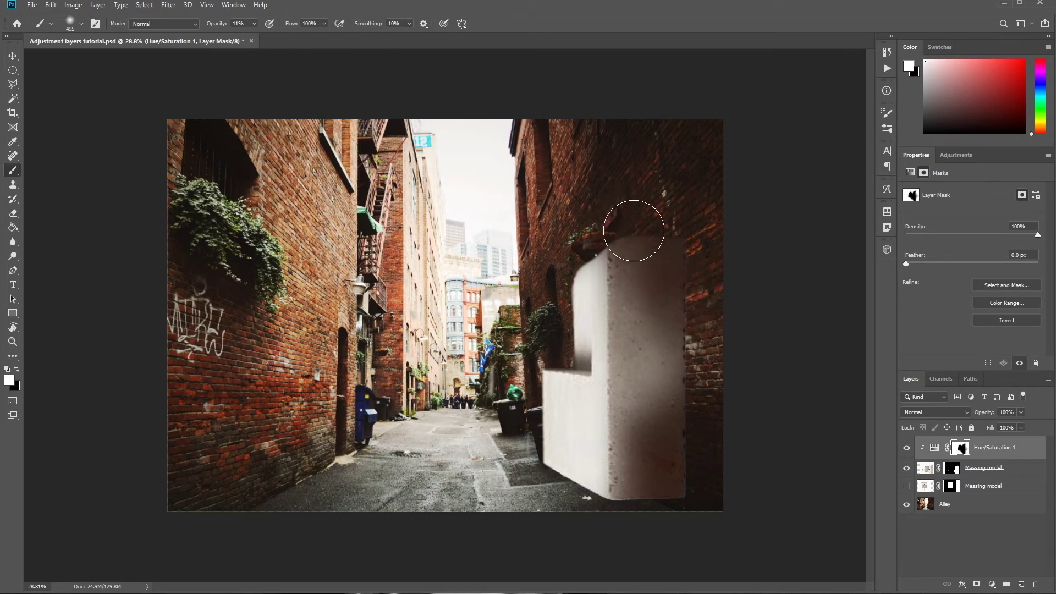
pyautogui.moveTo(667, 503)
pyautogui.mouseDown()
pyautogui.moveTo(635, 483)
pyautogui.moveTo(620, 510)
pyautogui.moveTo(691, 483)
pyautogui.moveTo(665, 507)
pyautogui.moveTo(712, 390)
pyautogui.moveTo(682, 445)
pyautogui.moveTo(676, 320)
pyautogui.moveTo(693, 416)
pyautogui.moveTo(678, 341)
pyautogui.moveTo(700, 382)
pyautogui.moveTo(646, 288)
pyautogui.moveTo(704, 351)
pyautogui.moveTo(698, 479)
pyautogui.moveTo(676, 389)
pyautogui.moveTo(661, 435)
pyautogui.moveTo(675, 474)
pyautogui.mouseUp()
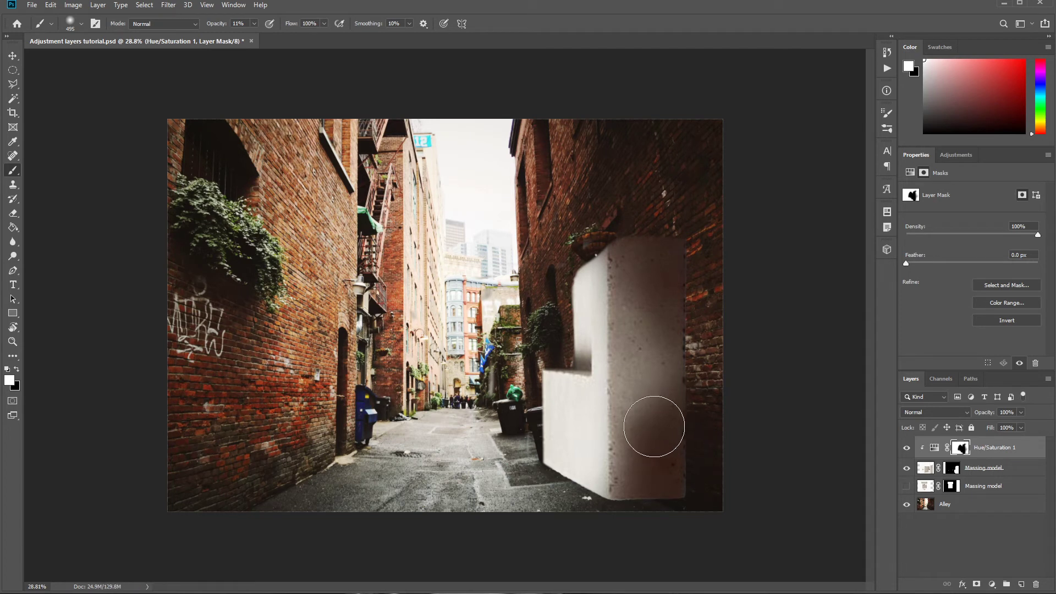
# Blend the front face's shadow at 11% opacity with black strokes over its lower part and white strokes along the edge nearest the wall.
pyautogui.press('x')
pyautogui.moveTo(662, 434)
pyautogui.mouseDown()
pyautogui.moveTo(641, 462)
pyautogui.moveTo(633, 445)
pyautogui.moveTo(650, 427)
pyautogui.moveTo(622, 493)
pyautogui.moveTo(609, 341)
pyautogui.mouseUp()
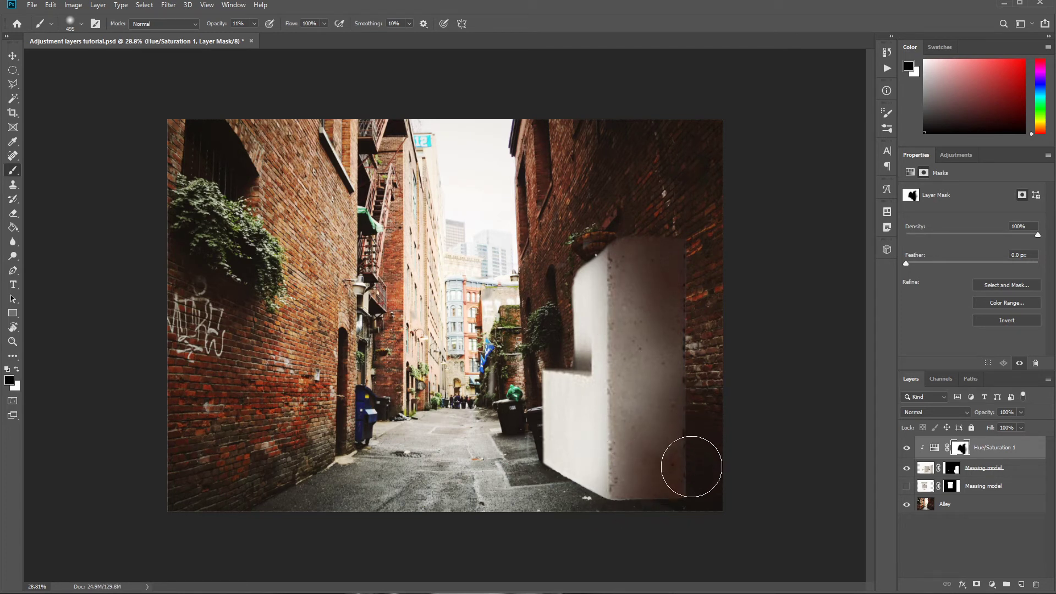
pyautogui.press('x')
pyautogui.moveTo(699, 504)
pyautogui.mouseDown()
pyautogui.moveTo(706, 479)
pyautogui.moveTo(704, 494)
pyautogui.moveTo(690, 479)
pyautogui.moveTo(705, 414)
pyautogui.moveTo(694, 289)
pyautogui.moveTo(685, 270)
pyautogui.moveTo(698, 324)
pyautogui.moveTo(671, 238)
pyautogui.moveTo(680, 253)
pyautogui.moveTo(660, 234)
pyautogui.moveTo(690, 275)
pyautogui.mouseUp()
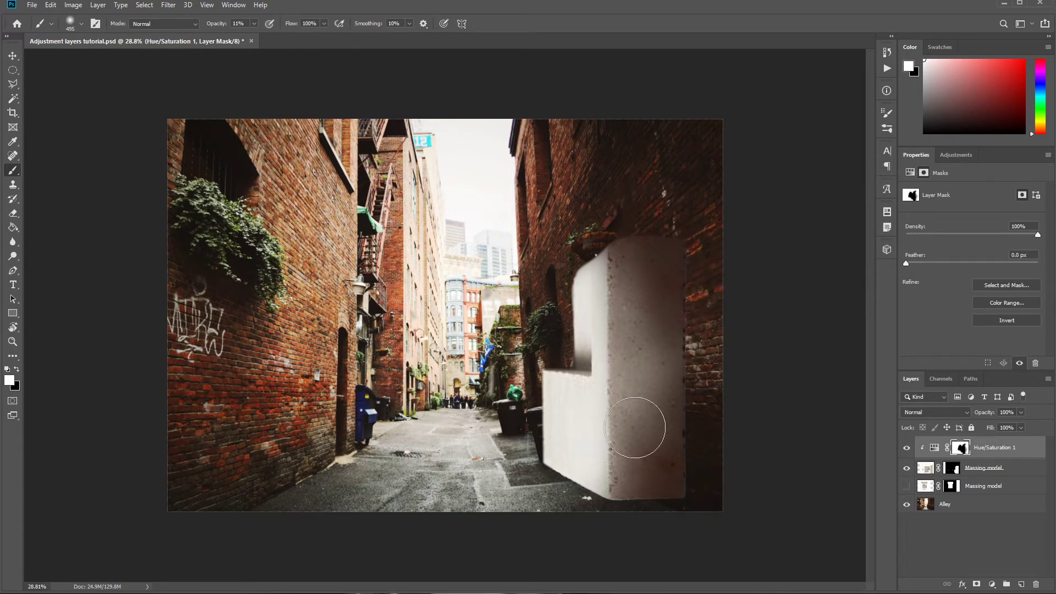
pyautogui.press('x')
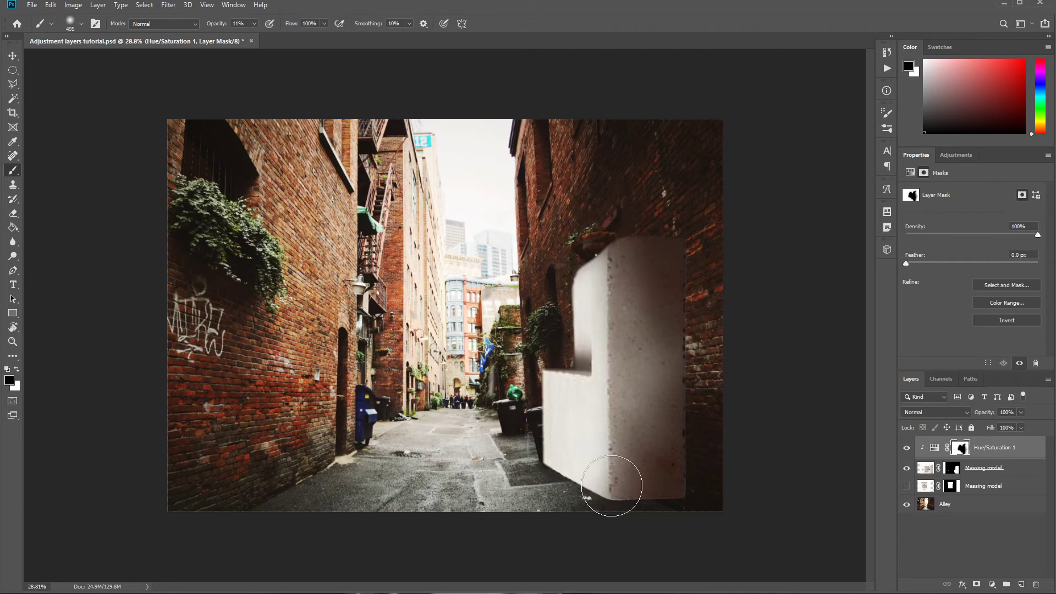
pyautogui.press('x')
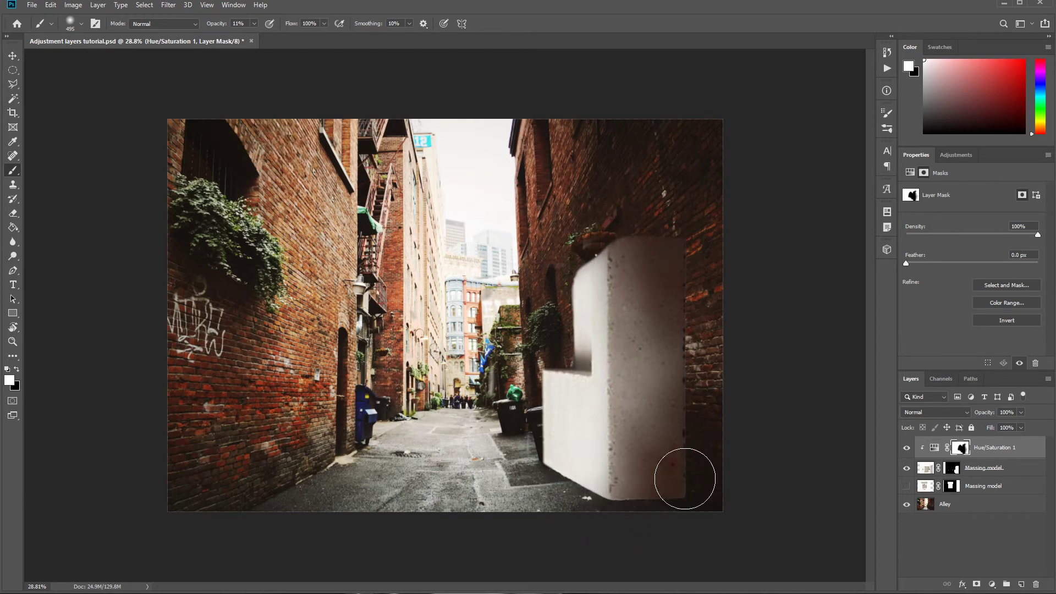
# Examine how the shaded block sits in the alley, both from a distance and close up.
pyautogui.press('m')
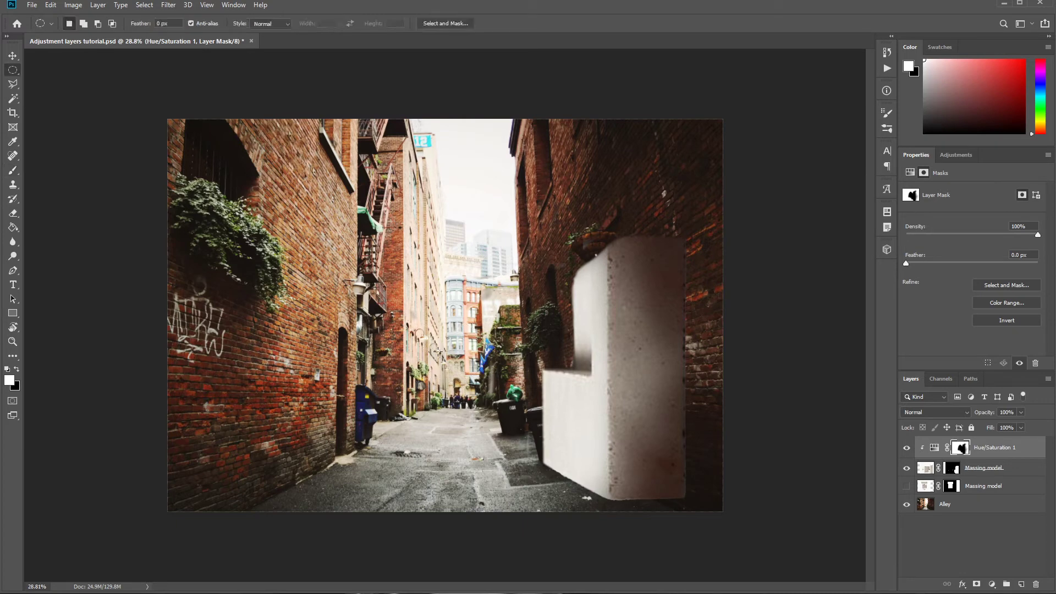
pyautogui.keyDown('alt'); pyautogui.scroll(-5, 339, 326); pyautogui.keyUp('alt')
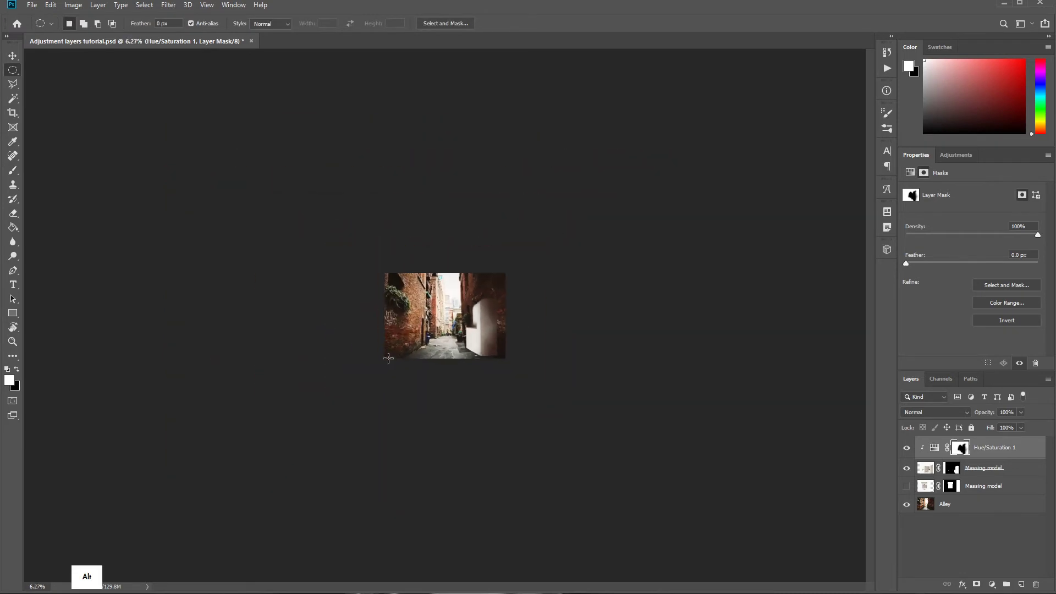
pyautogui.keyDown('alt'); pyautogui.scroll(5, 503, 380); pyautogui.keyUp('alt')
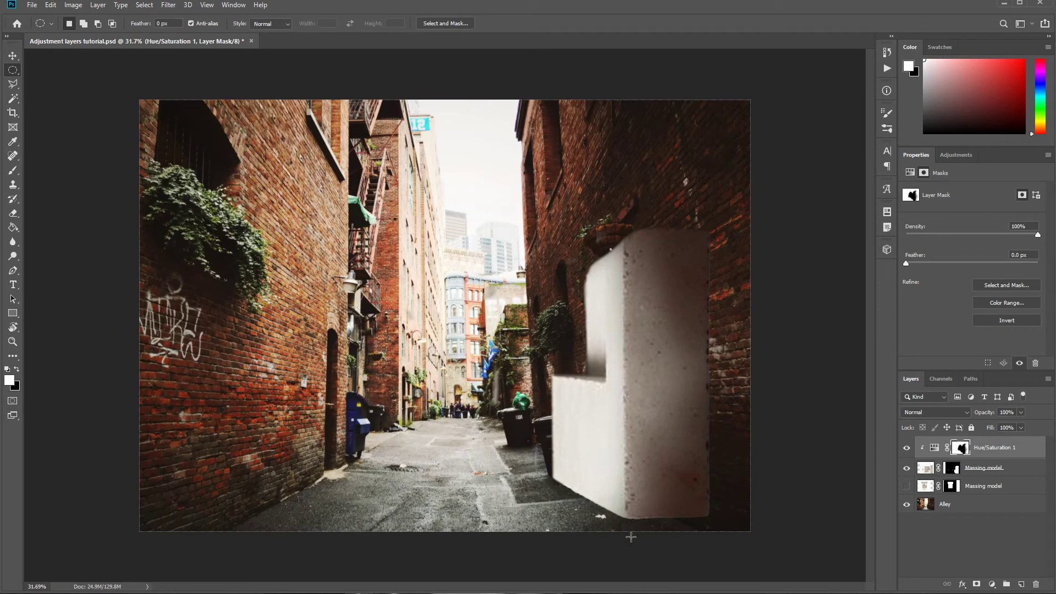
pyautogui.scroll(-5, 591, 409)
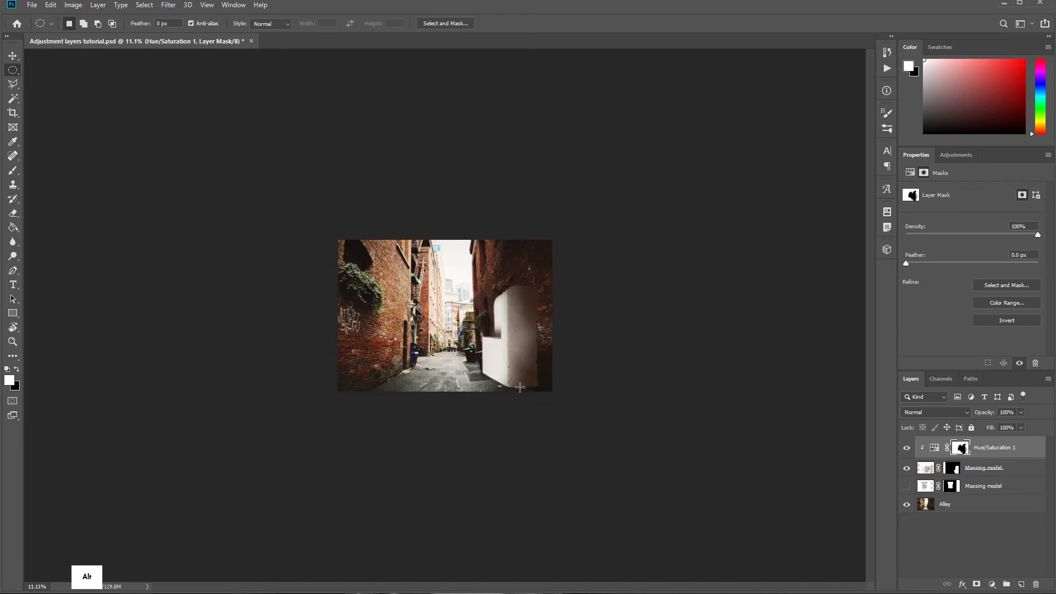
pyautogui.scroll(3, 521, 387)
pyautogui.scroll(4, 578, 429)
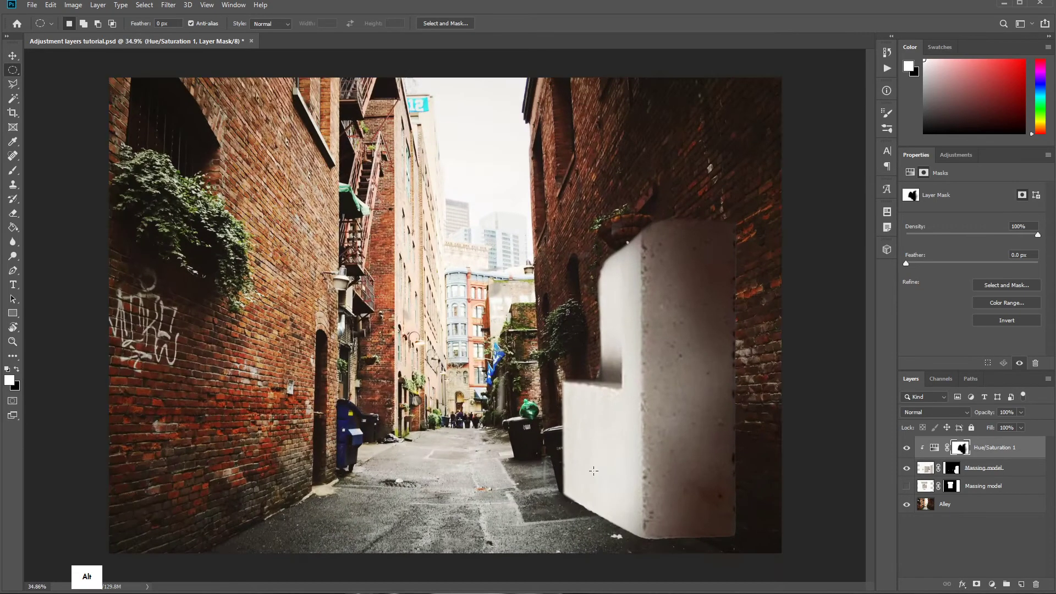
pyautogui.scroll(-2, 555, 450)
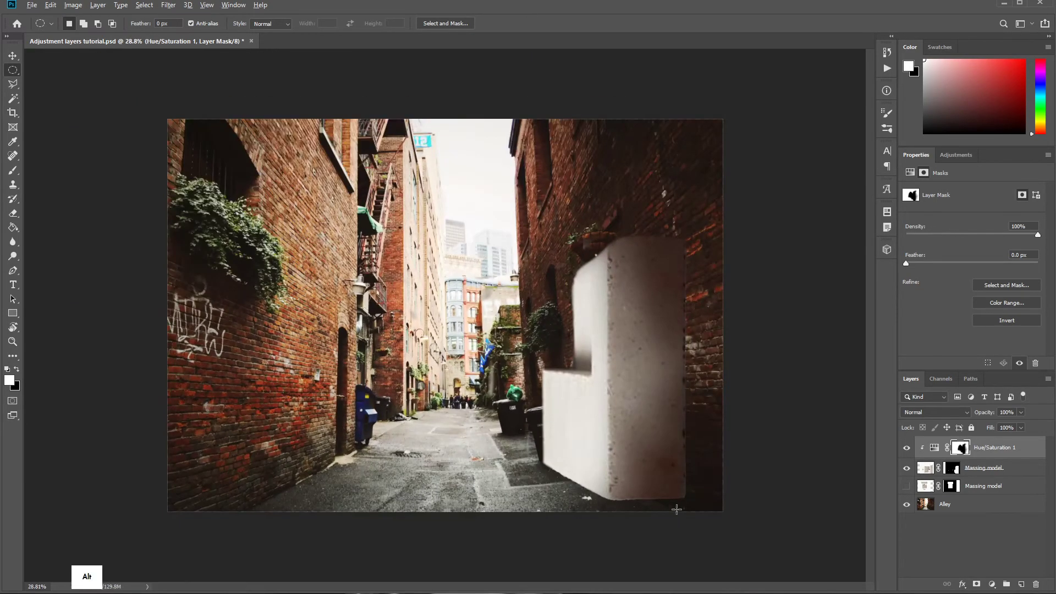
pyautogui.scroll(1, 676, 506)
pyautogui.scroll(1, 589, 487)
pyautogui.moveTo(453, 406); pyautogui.dragTo(481, 441)
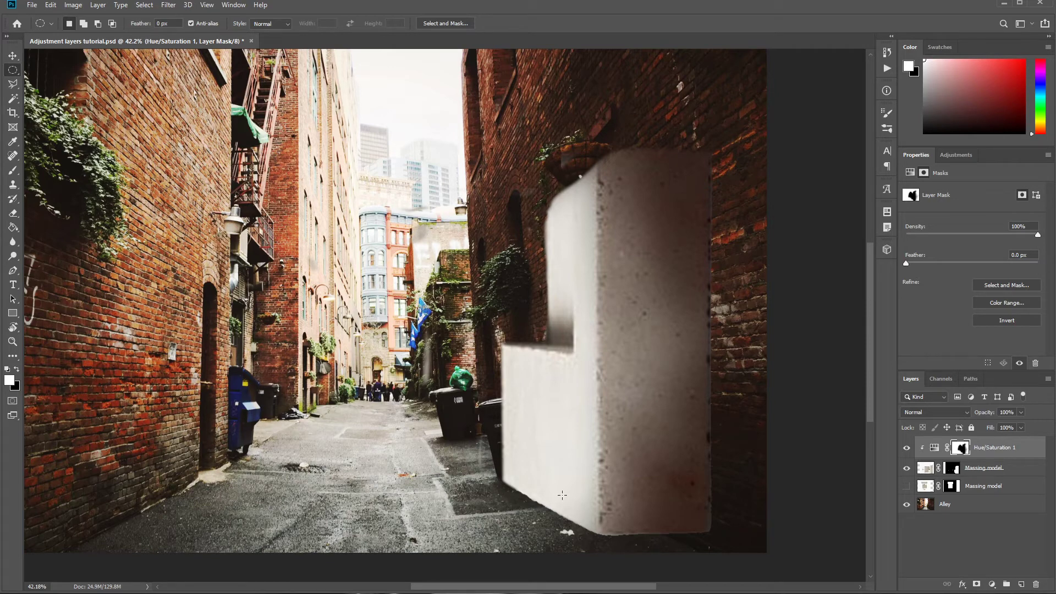
# Brush white at 50% opacity on the Hue/Saturation mask along the base of the block's light side face to darken it.
pyautogui.press('b')
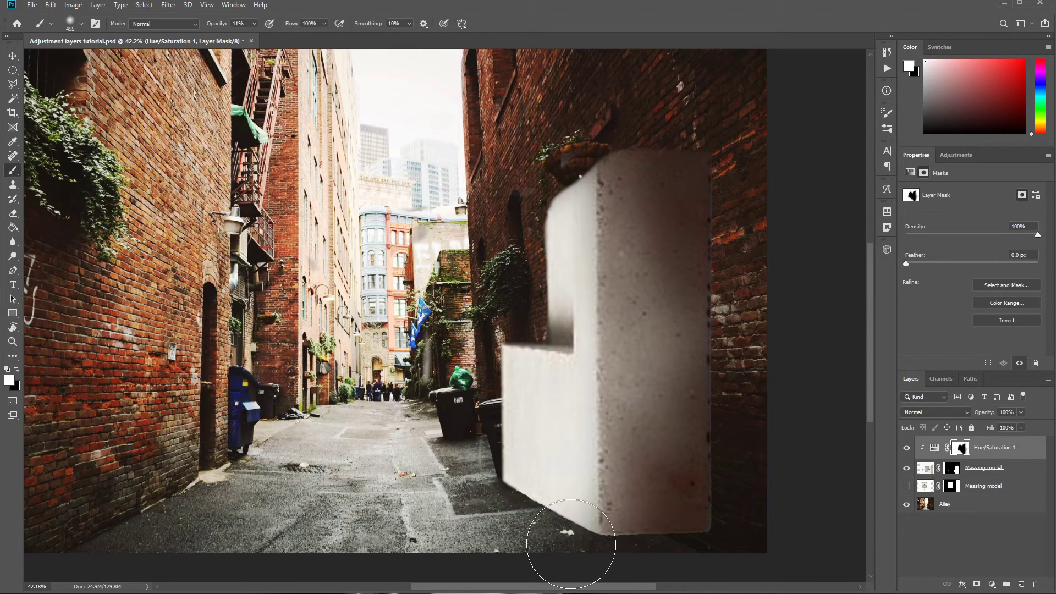
pyautogui.press('x')
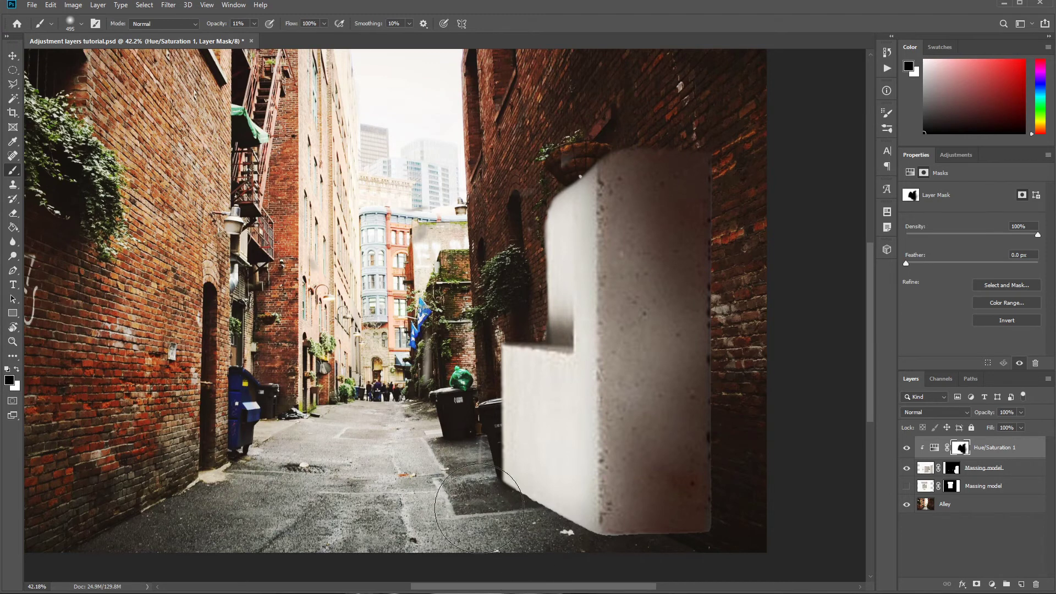
pyautogui.press('x')
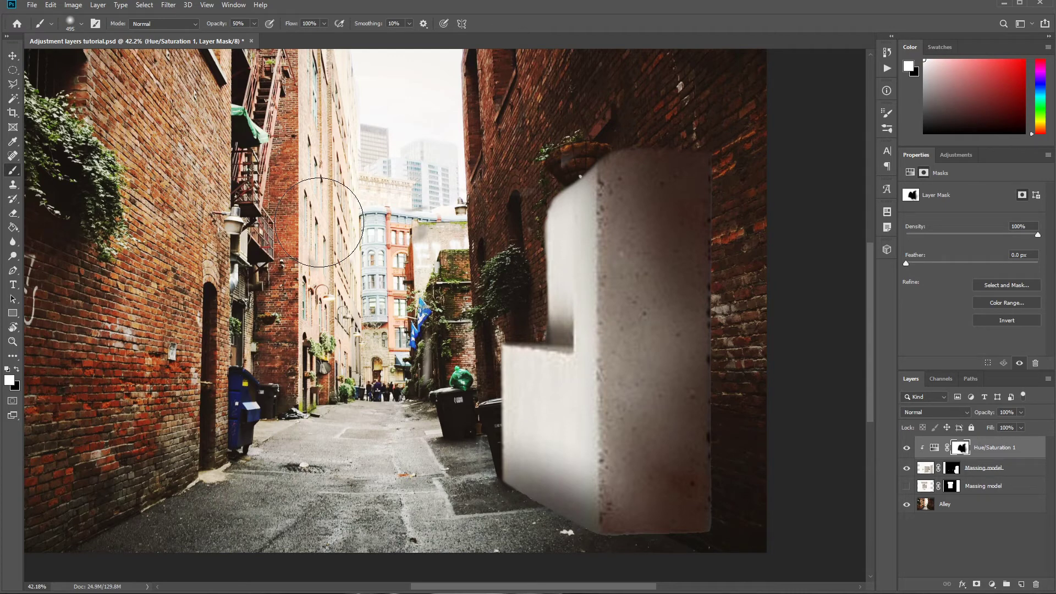
pyautogui.press('9')
pyautogui.press('4')
pyautogui.press('5')
pyautogui.moveTo(535, 506)
pyautogui.mouseDown()
pyautogui.moveTo(505, 525)
pyautogui.moveTo(587, 563)
pyautogui.moveTo(522, 526)
pyautogui.moveTo(645, 569)
pyautogui.moveTo(542, 548)
pyautogui.mouseUp()
# Brush white at 20% opacity on the mask along the base of both block faces, and check the shading from a distance.
pyautogui.press('2')
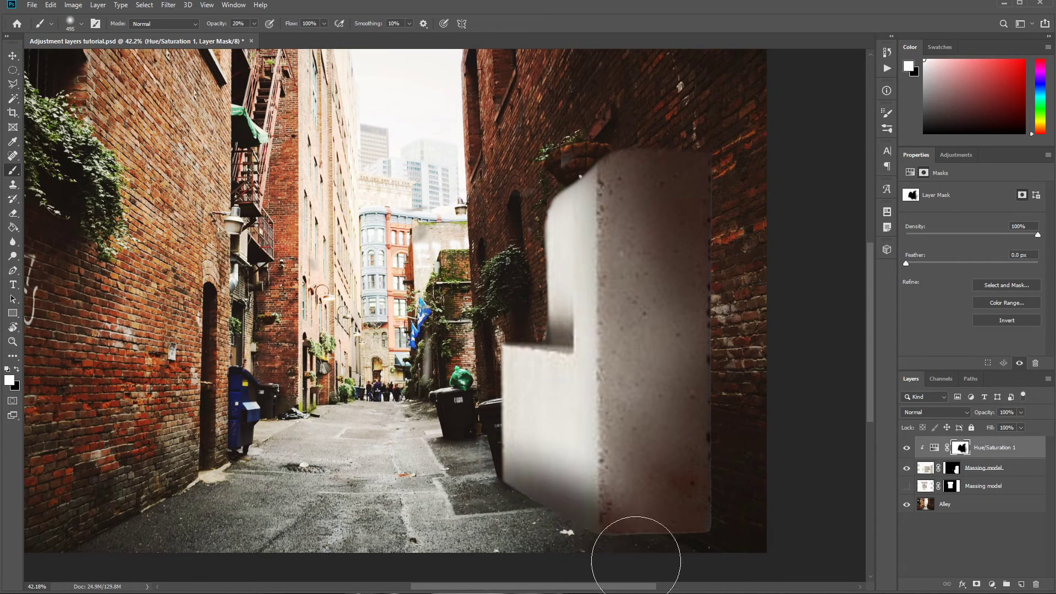
pyautogui.moveTo(636, 561)
pyautogui.mouseDown()
pyautogui.moveTo(606, 495)
pyautogui.moveTo(610, 525)
pyautogui.moveTo(594, 501)
pyautogui.moveTo(595, 535)
pyautogui.moveTo(546, 531)
pyautogui.moveTo(606, 493)
pyautogui.moveTo(607, 473)
pyautogui.moveTo(556, 495)
pyautogui.moveTo(593, 527)
pyautogui.moveTo(585, 468)
pyautogui.moveTo(597, 458)
pyautogui.moveTo(609, 498)
pyautogui.moveTo(571, 505)
pyautogui.moveTo(564, 481)
pyautogui.moveTo(598, 441)
pyautogui.moveTo(538, 443)
pyautogui.moveTo(565, 459)
pyautogui.moveTo(519, 414)
pyautogui.moveTo(573, 520)
pyautogui.moveTo(521, 520)
pyautogui.moveTo(595, 550)
pyautogui.moveTo(503, 512)
pyautogui.moveTo(597, 553)
pyautogui.moveTo(500, 517)
pyautogui.mouseUp()
pyautogui.press('1')
pyautogui.press('x')
pyautogui.press('x')
pyautogui.press('2')
pyautogui.press('m')
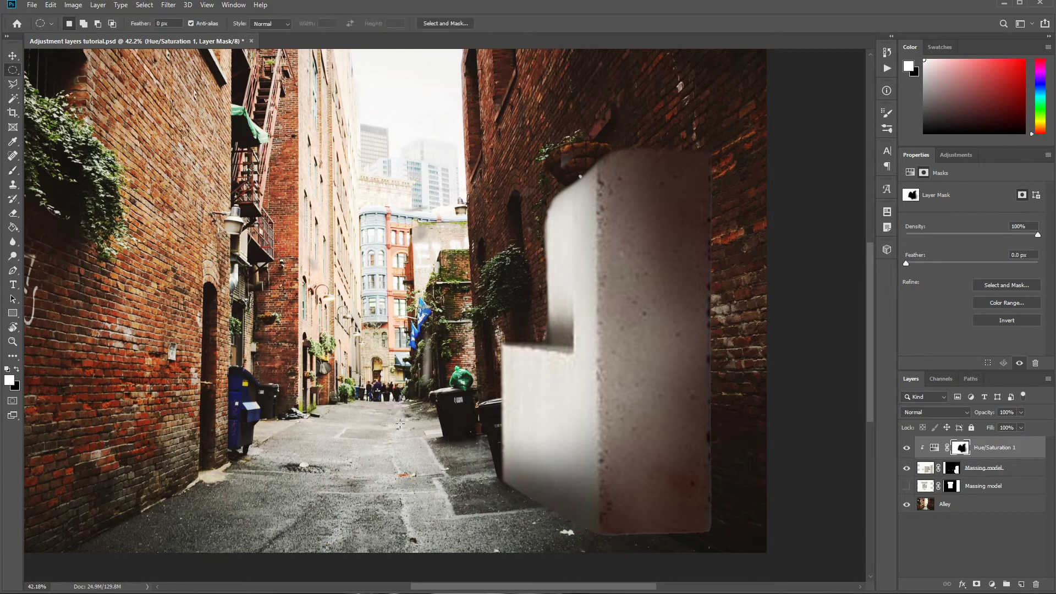
pyautogui.scroll(-5, 452, 409)
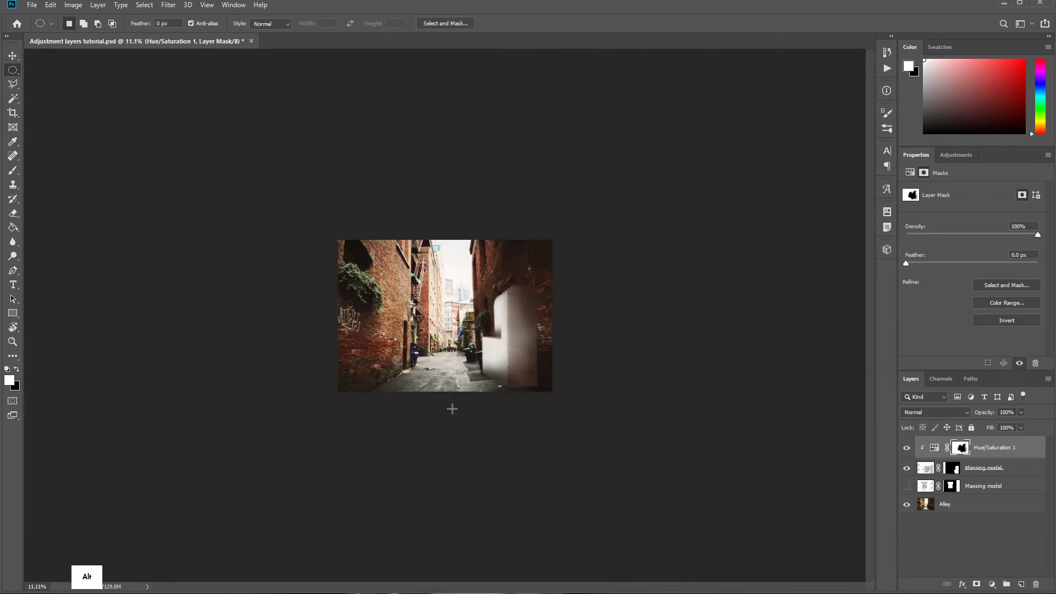
pyautogui.scroll(-1, 452, 409)
pyautogui.scroll(6, 538, 393)
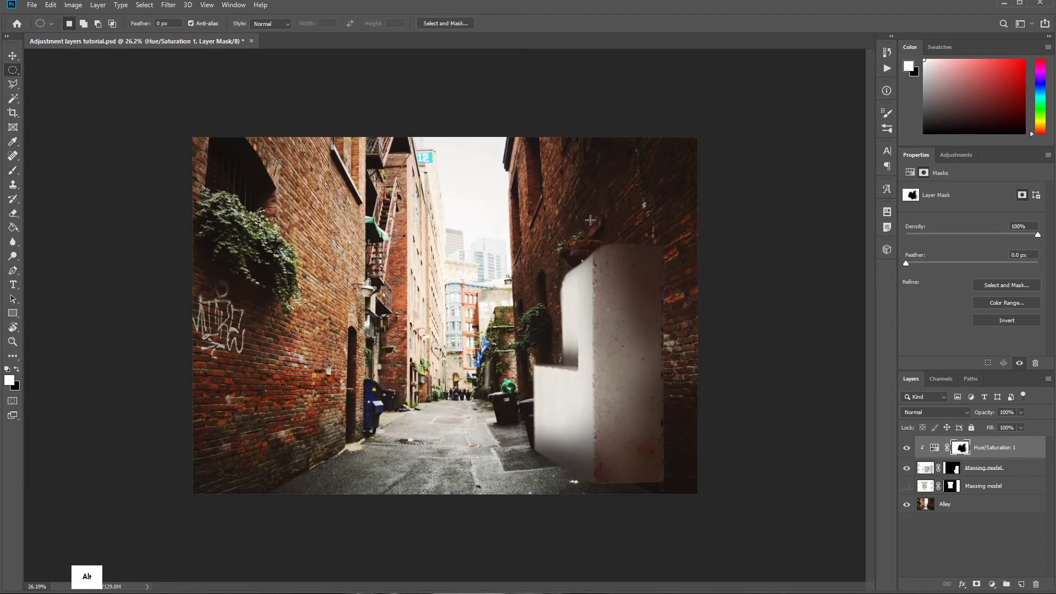
# Check the block's shading from a distance and add a Curves adjustment layer above the Hue/Saturation layer.
pyautogui.scroll(-2, 495, 390)
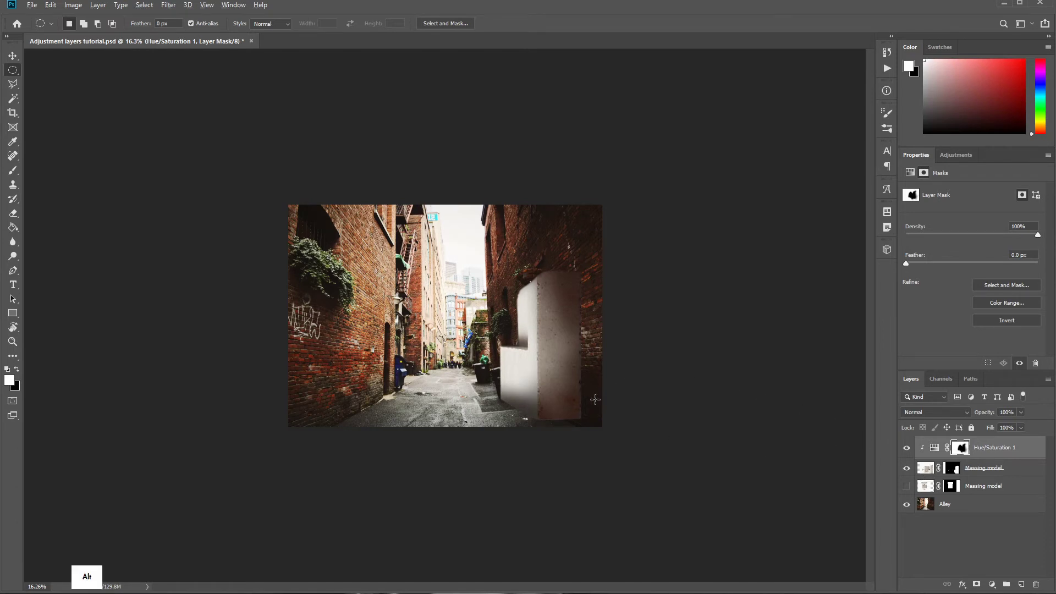
pyautogui.scroll(2, 594, 401)
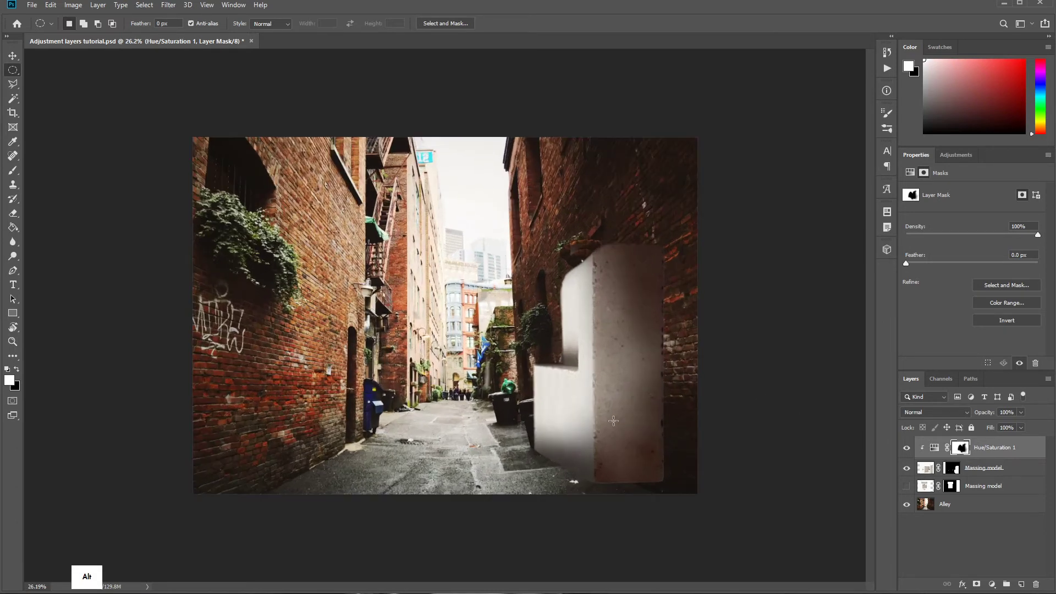
pyautogui.click(952, 155)
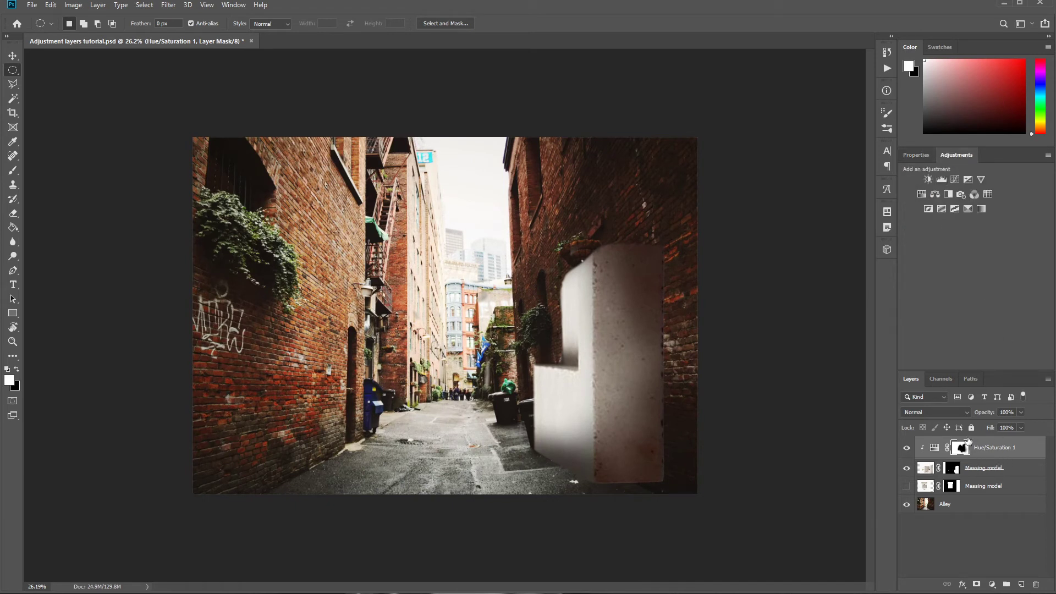
pyautogui.click(955, 180)
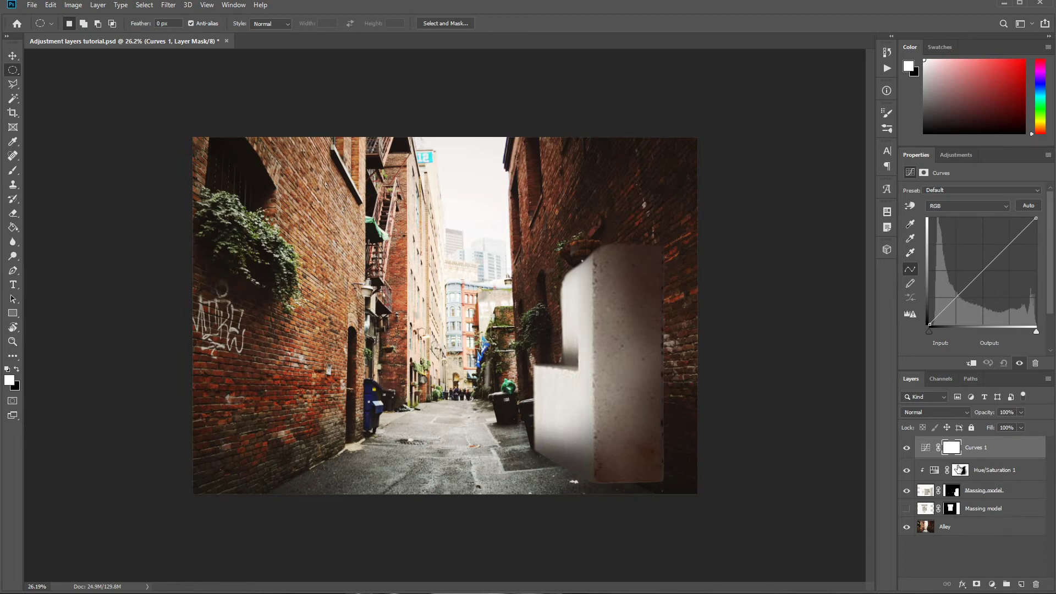
# Compare the Curves histogram with the layer clipped to the massing model and with it applied to the whole image.
pyautogui.click(972, 364)
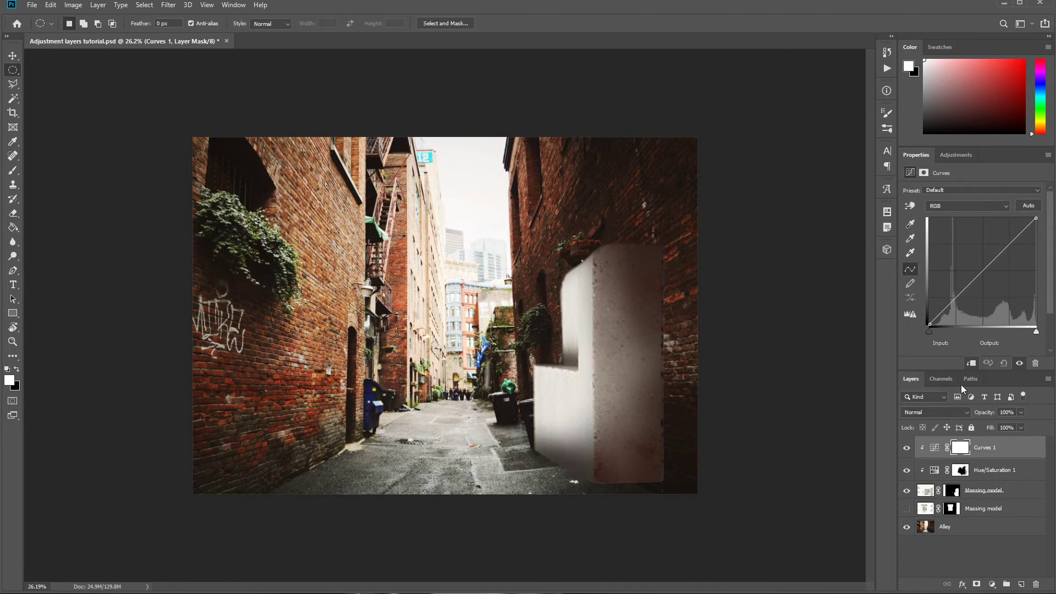
pyautogui.click(971, 363)
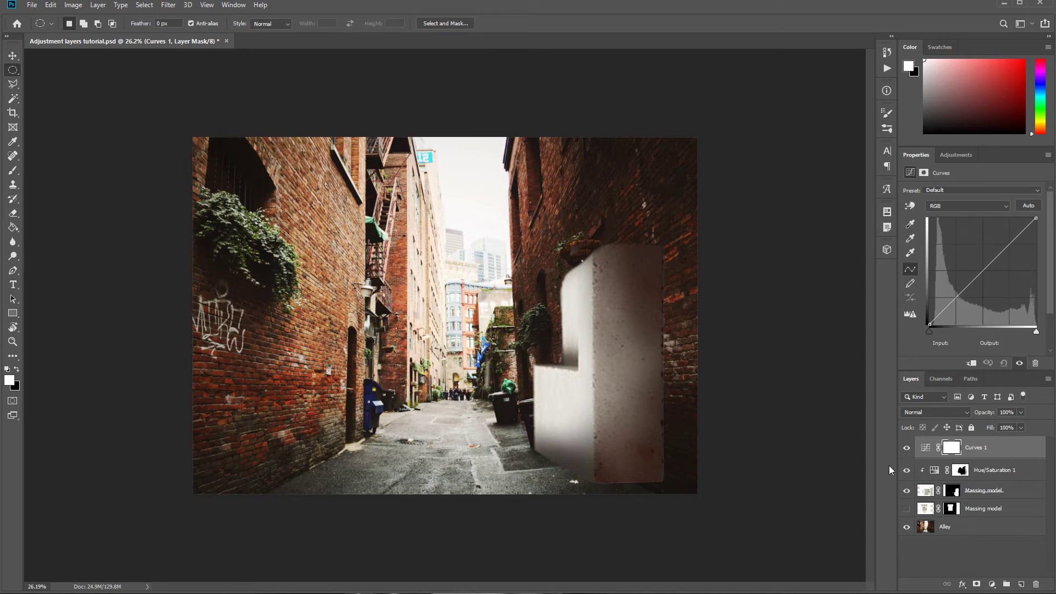
pyautogui.click(970, 363)
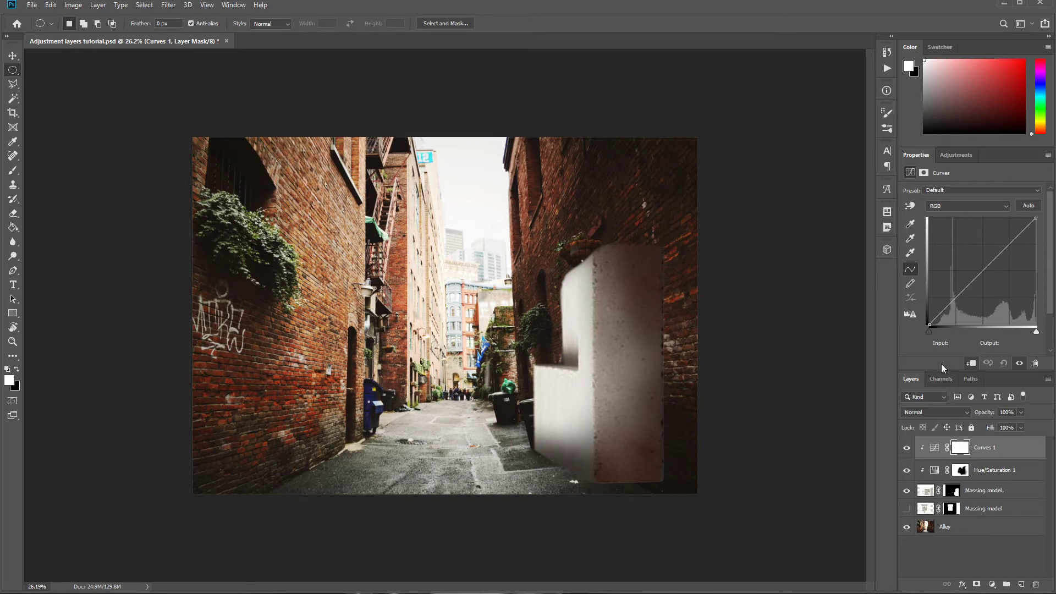
pyautogui.click(970, 365)
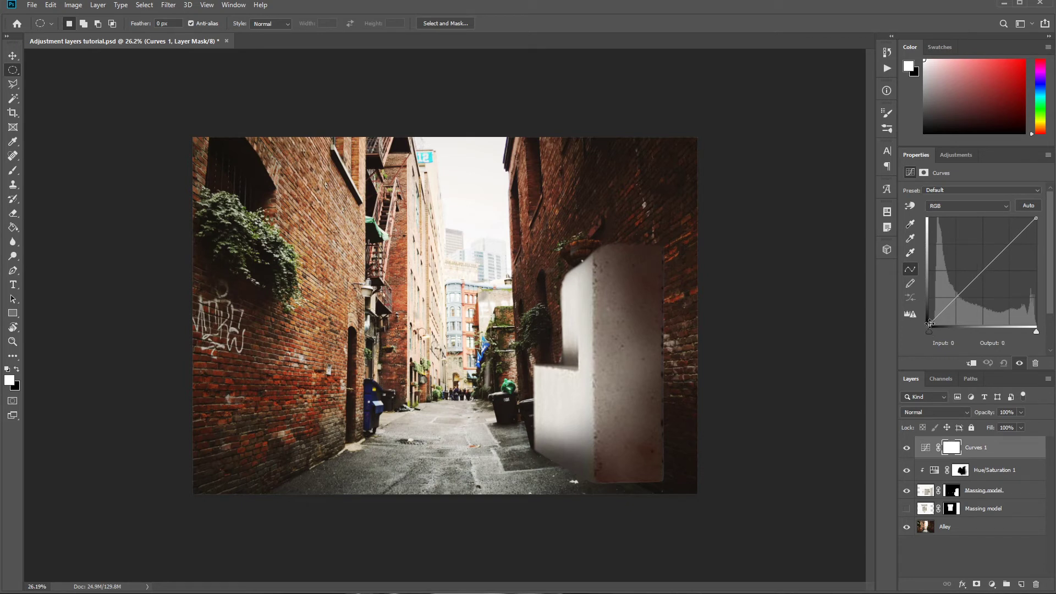
# Try moving the curve's black point to input 129, output 0 and back, and shifting its white point.
pyautogui.moveTo(930, 325); pyautogui.dragTo(983, 324)
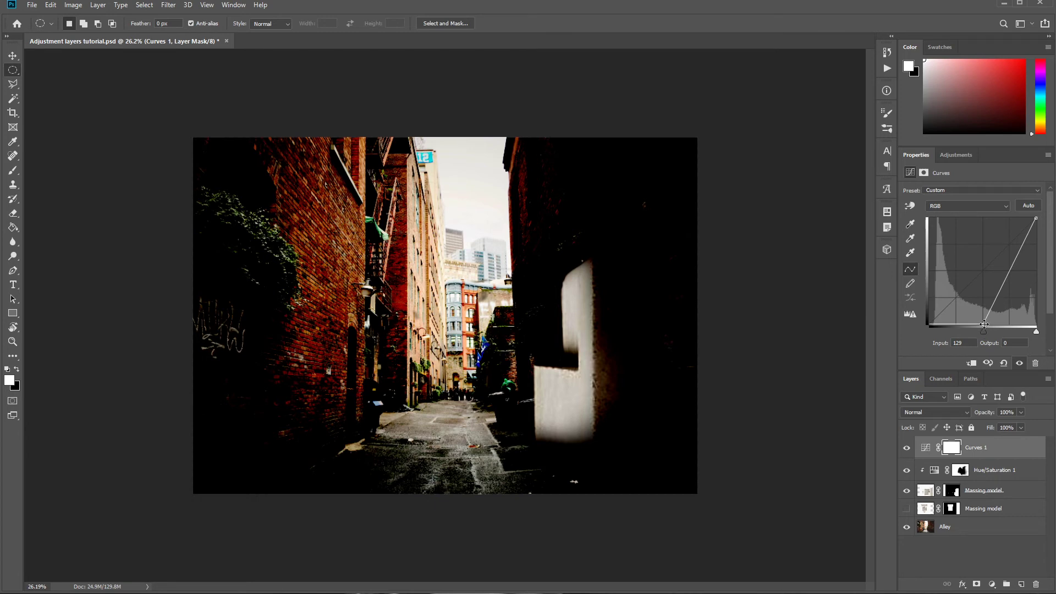
pyautogui.moveTo(984, 323); pyautogui.dragTo(904, 340)
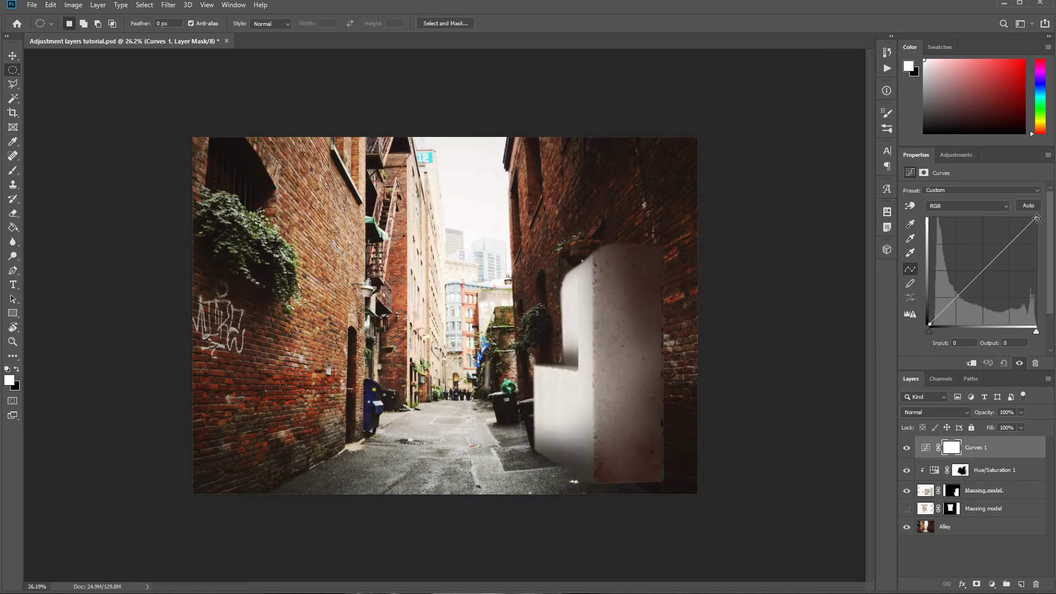
pyautogui.moveTo(1037, 219)
pyautogui.mouseDown()
pyautogui.moveTo(982, 209)
pyautogui.moveTo(1039, 205)
pyautogui.mouseUp()
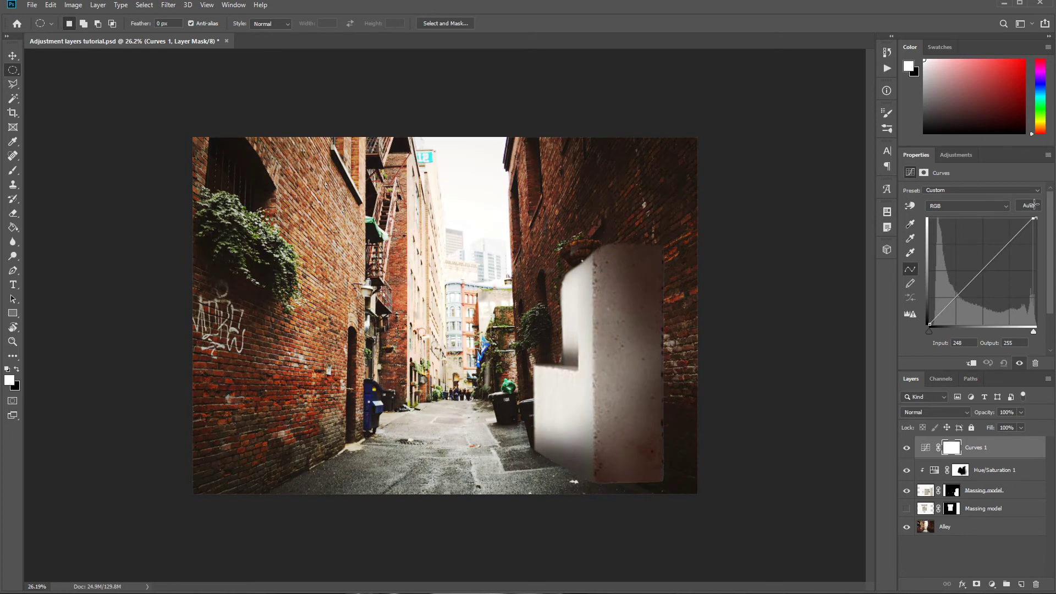
# Clip the Curves layer to the massing model and darken its midtones with a curve point at input 161, output 122.
pyautogui.click(982, 271)
pyautogui.moveTo(982, 272); pyautogui.dragTo(946, 259)
pyautogui.moveTo(946, 259); pyautogui.dragTo(992, 268)
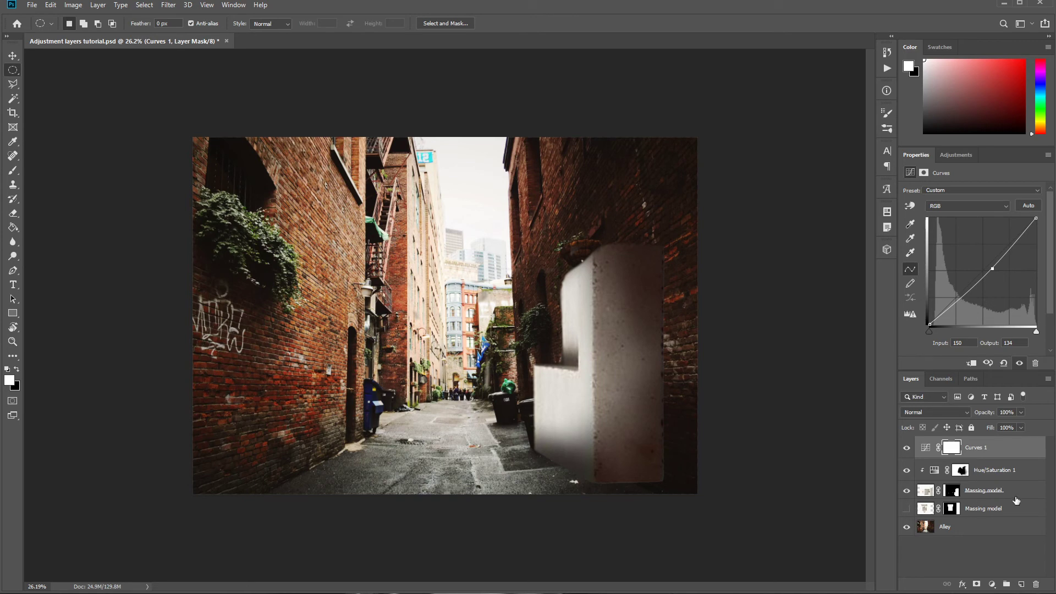
pyautogui.click(972, 363)
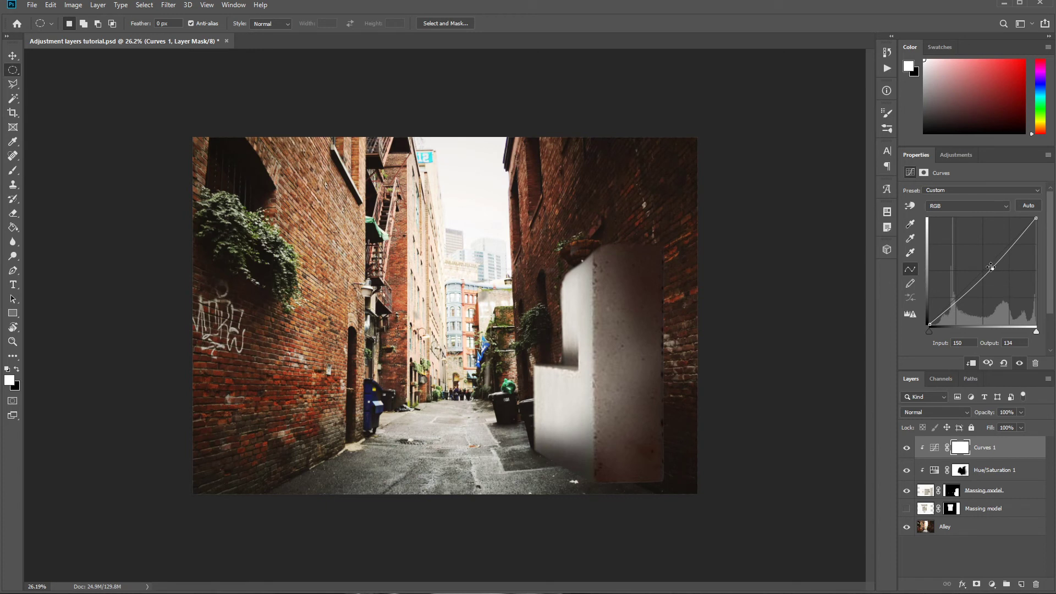
pyautogui.moveTo(992, 268)
pyautogui.mouseDown()
pyautogui.moveTo(1007, 278)
pyautogui.moveTo(1012, 261)
pyautogui.moveTo(933, 255)
pyautogui.moveTo(1021, 300)
pyautogui.moveTo(970, 271)
pyautogui.moveTo(997, 273)
pyautogui.mouseUp()
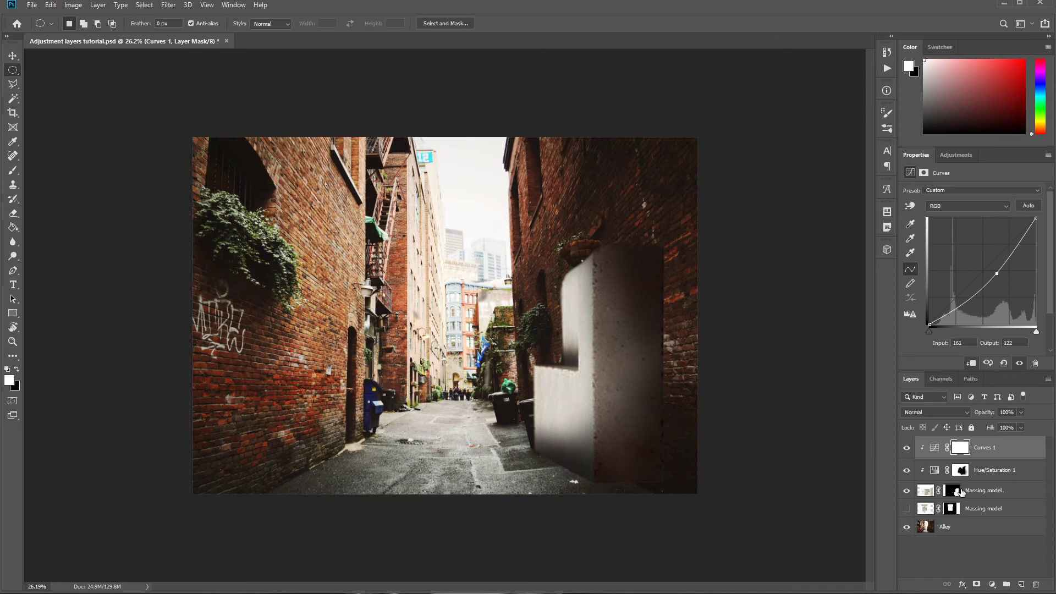
# Brush white at 100% opacity on the visible massing model's layer mask to reveal the concrete block in the alley's centre.
pyautogui.click(934, 493)
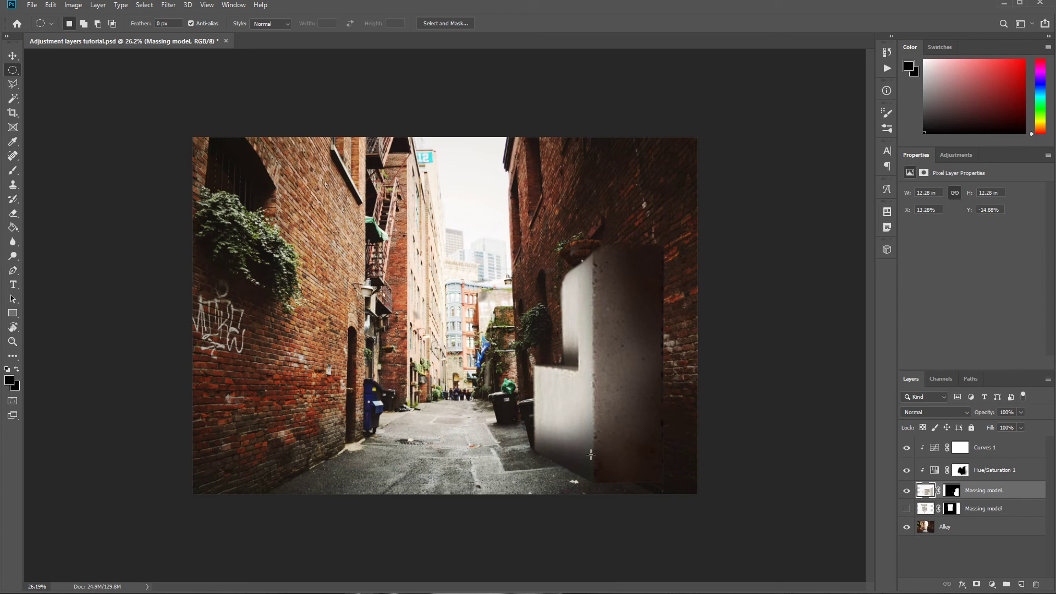
pyautogui.click(7, 369)
pyautogui.press('x')
pyautogui.click(955, 492)
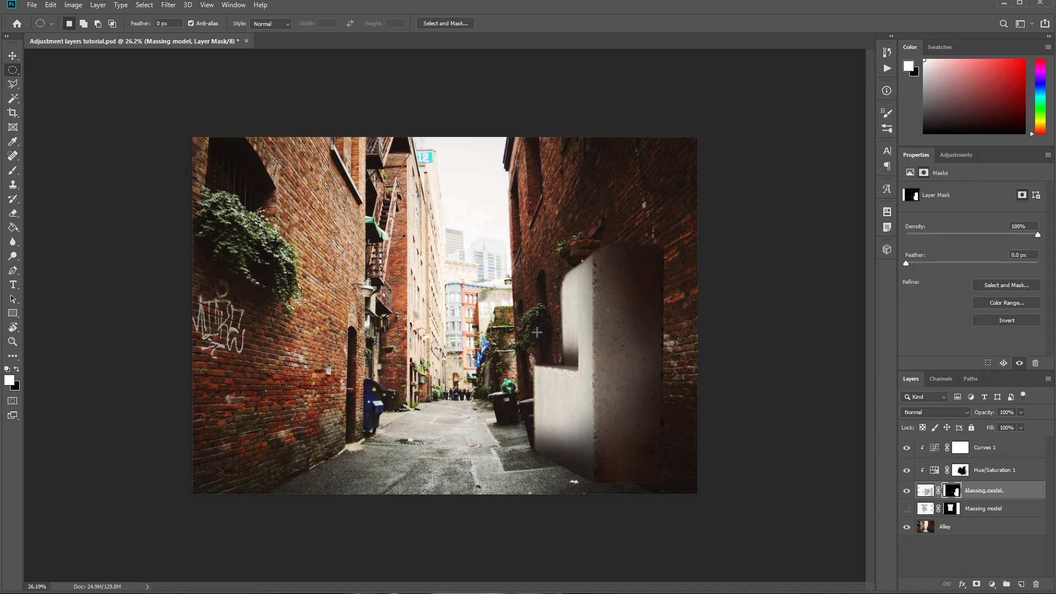
pyautogui.press('b')
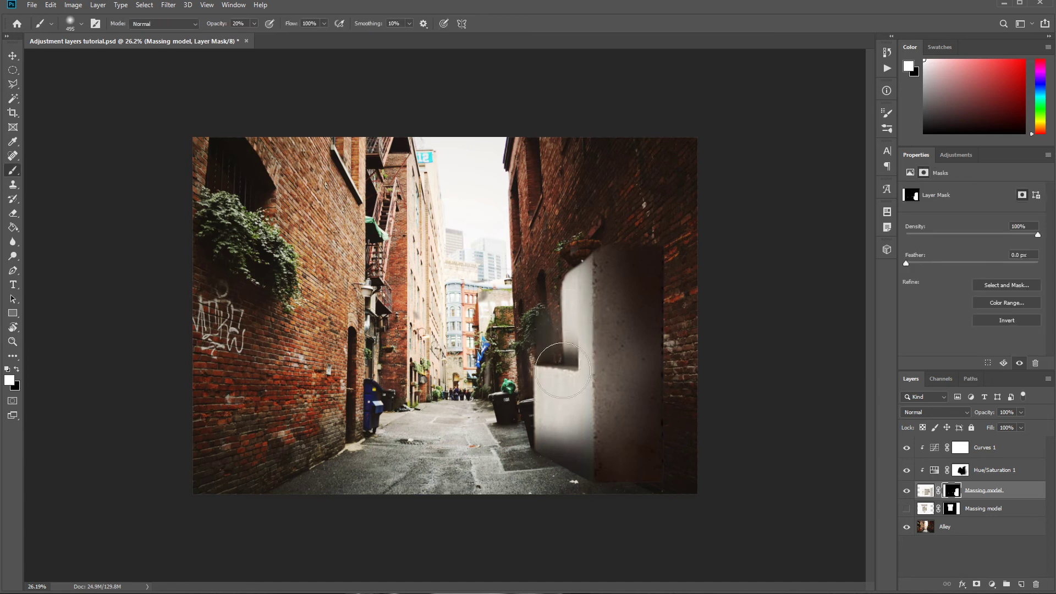
pyautogui.press('0')
pyautogui.moveTo(570, 374)
pyautogui.mouseDown()
pyautogui.moveTo(567, 314)
pyautogui.moveTo(564, 368)
pyautogui.moveTo(549, 325)
pyautogui.moveTo(523, 296)
pyautogui.moveTo(467, 328)
pyautogui.moveTo(429, 299)
pyautogui.moveTo(520, 361)
pyautogui.moveTo(520, 436)
pyautogui.moveTo(460, 337)
pyautogui.moveTo(457, 426)
pyautogui.moveTo(411, 420)
pyautogui.moveTo(419, 316)
pyautogui.moveTo(445, 310)
pyautogui.moveTo(441, 282)
pyautogui.moveTo(526, 299)
pyautogui.moveTo(544, 413)
pyautogui.moveTo(517, 441)
pyautogui.moveTo(425, 425)
pyautogui.moveTo(458, 424)
pyautogui.mouseUp()
# Paint black on the mask around the revealed block with a smaller 150 px brush to hide the surrounding background.
pyautogui.press('x')
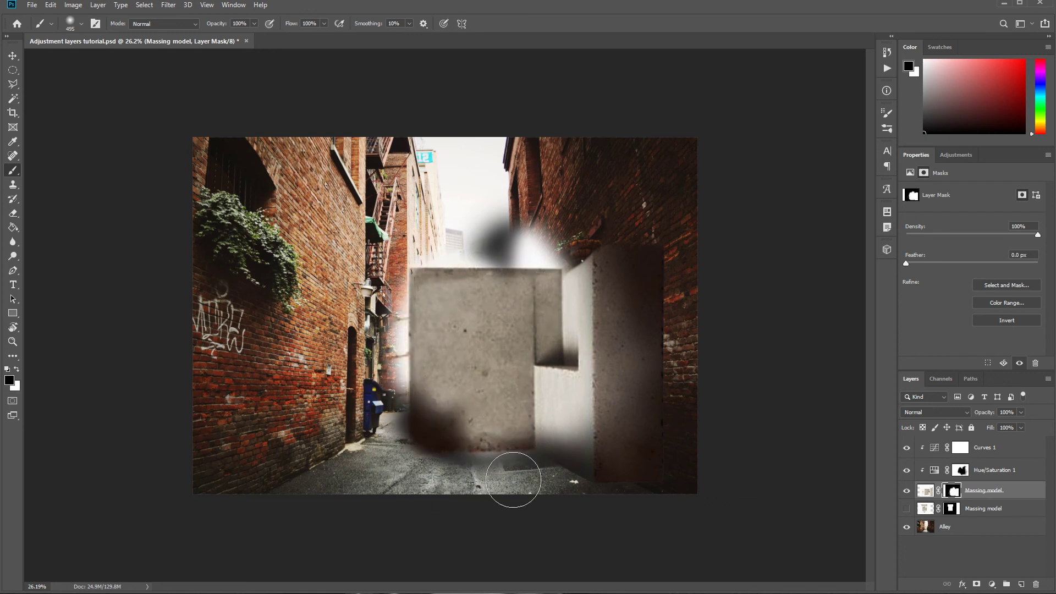
pyautogui.moveTo(512, 481); pyautogui.dragTo(464, 490)
pyautogui.press('[')
pyautogui.press('[')
pyautogui.press('[')
pyautogui.press('[')
pyautogui.press('[')
pyautogui.press('[')
pyautogui.press('[')
pyautogui.press('[')
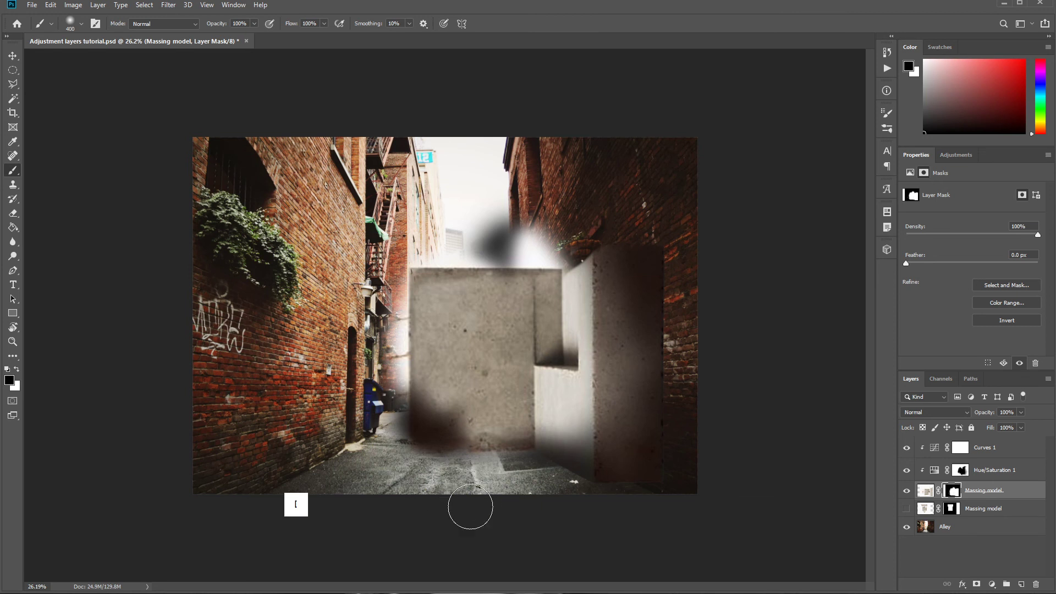
pyautogui.moveTo(517, 465)
pyautogui.mouseDown()
pyautogui.moveTo(383, 460)
pyautogui.moveTo(429, 465)
pyautogui.moveTo(391, 455)
pyautogui.moveTo(399, 464)
pyautogui.moveTo(386, 208)
pyautogui.moveTo(389, 295)
pyautogui.moveTo(414, 248)
pyautogui.moveTo(407, 255)
pyautogui.moveTo(576, 258)
pyautogui.moveTo(438, 241)
pyautogui.moveTo(570, 230)
pyautogui.moveTo(481, 217)
pyautogui.moveTo(490, 194)
pyautogui.moveTo(554, 184)
pyautogui.moveTo(433, 262)
pyautogui.moveTo(495, 239)
pyautogui.moveTo(577, 243)
pyautogui.moveTo(386, 246)
pyautogui.moveTo(418, 259)
pyautogui.moveTo(567, 257)
pyautogui.moveTo(521, 257)
pyautogui.mouseUp()
pyautogui.moveTo(384, 395)
pyautogui.mouseDown()
pyautogui.moveTo(393, 444)
pyautogui.moveTo(406, 421)
pyautogui.moveTo(387, 466)
pyautogui.moveTo(495, 457)
pyautogui.moveTo(416, 460)
pyautogui.moveTo(490, 471)
pyautogui.moveTo(463, 487)
pyautogui.mouseUp()
# Brush white at 50% opacity on the mask at the central block's lower-left corner to restore its edge.
pyautogui.press('x')
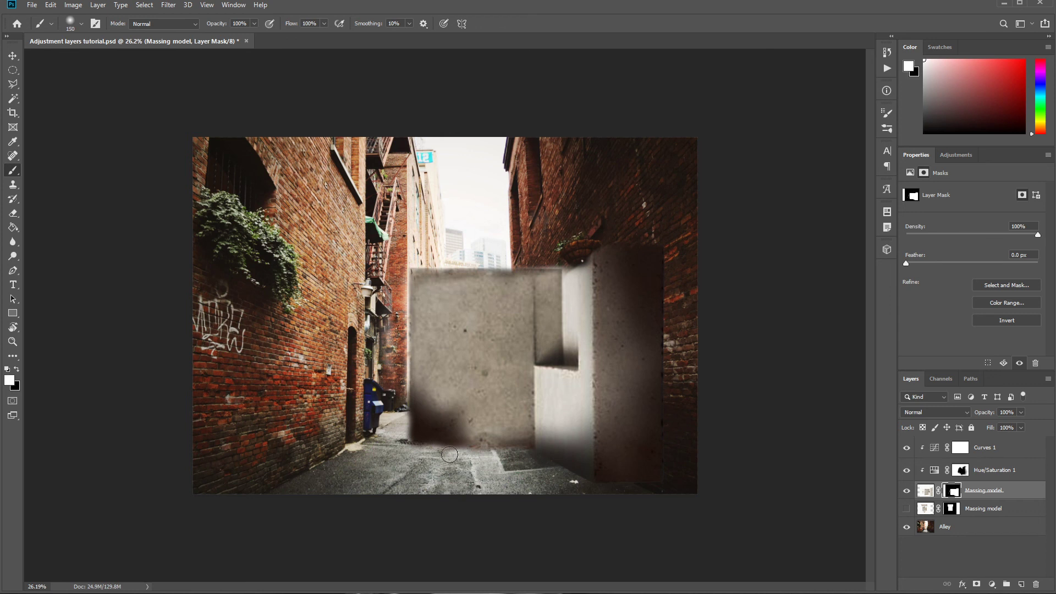
pyautogui.press('5')
pyautogui.moveTo(417, 440)
pyautogui.mouseDown()
pyautogui.moveTo(527, 436)
pyautogui.moveTo(426, 446)
pyautogui.mouseUp()
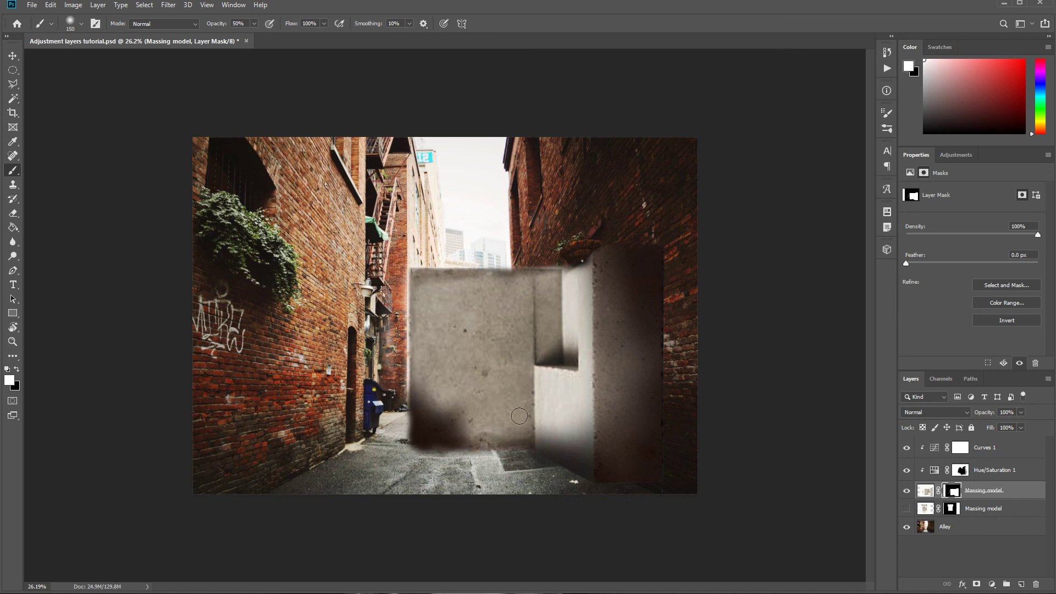
# Compare the composite with the adjustment layers, the massing model and its layer mask switched off and back on.
pyautogui.press('m')
pyautogui.scroll(-1, 403, 434)
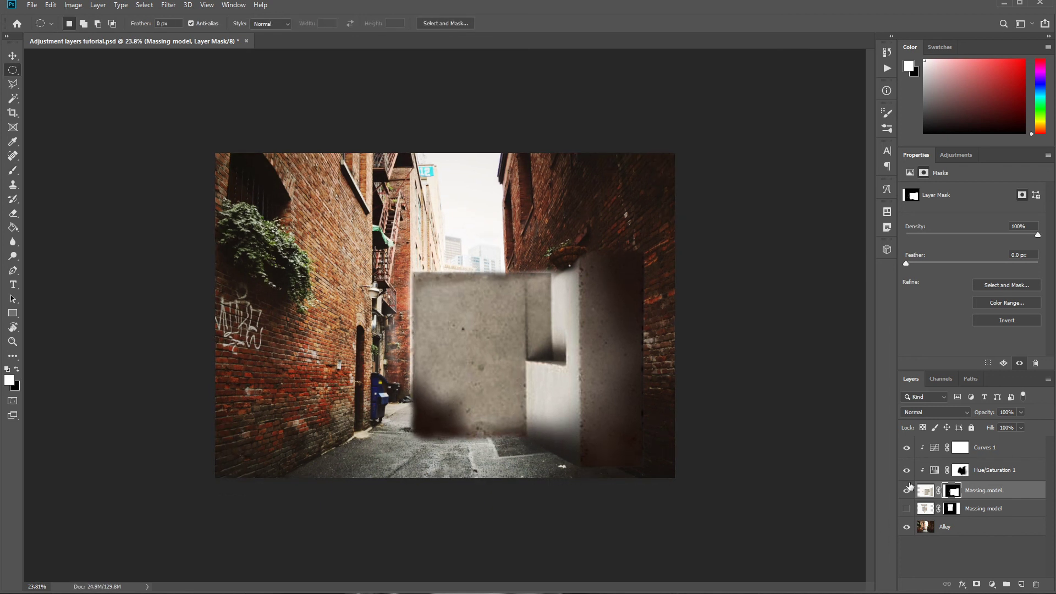
pyautogui.click(907, 471)
pyautogui.click(907, 448)
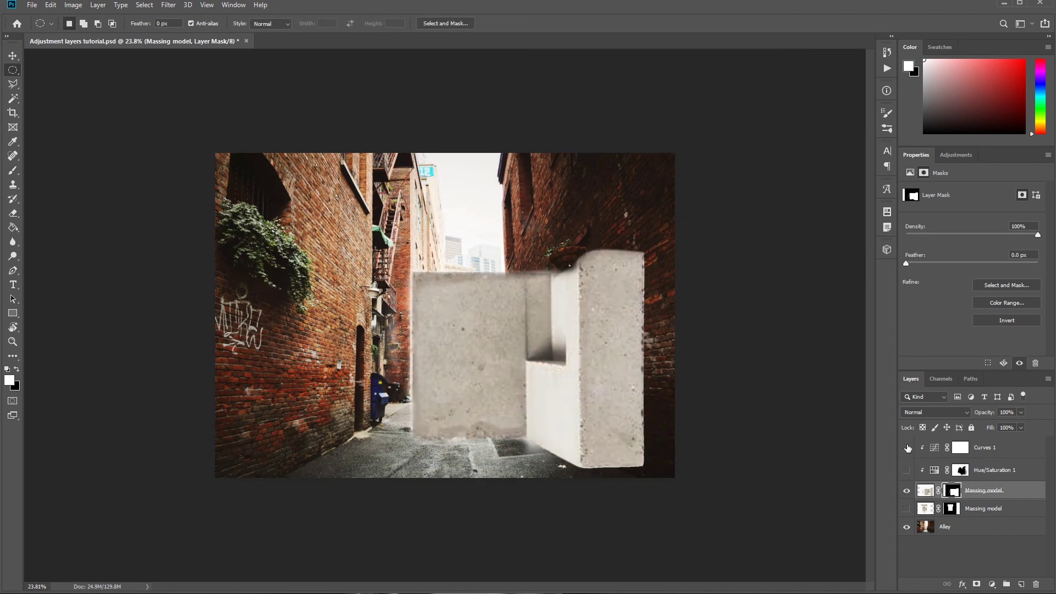
pyautogui.keyDown('shift'); pyautogui.click(957, 492); pyautogui.keyUp('shift')
pyautogui.click(907, 491)
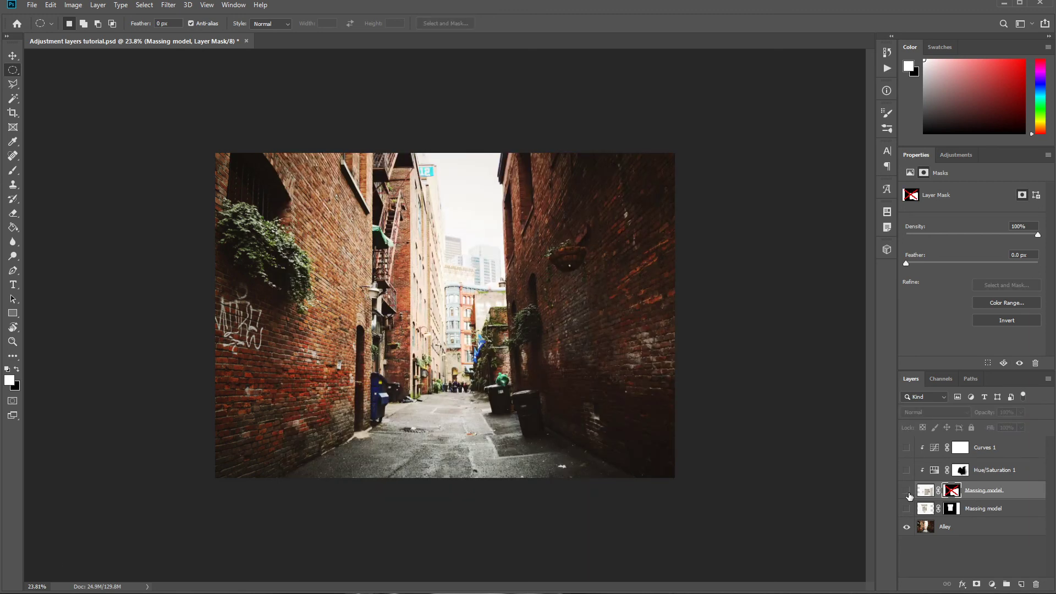
pyautogui.click(907, 491)
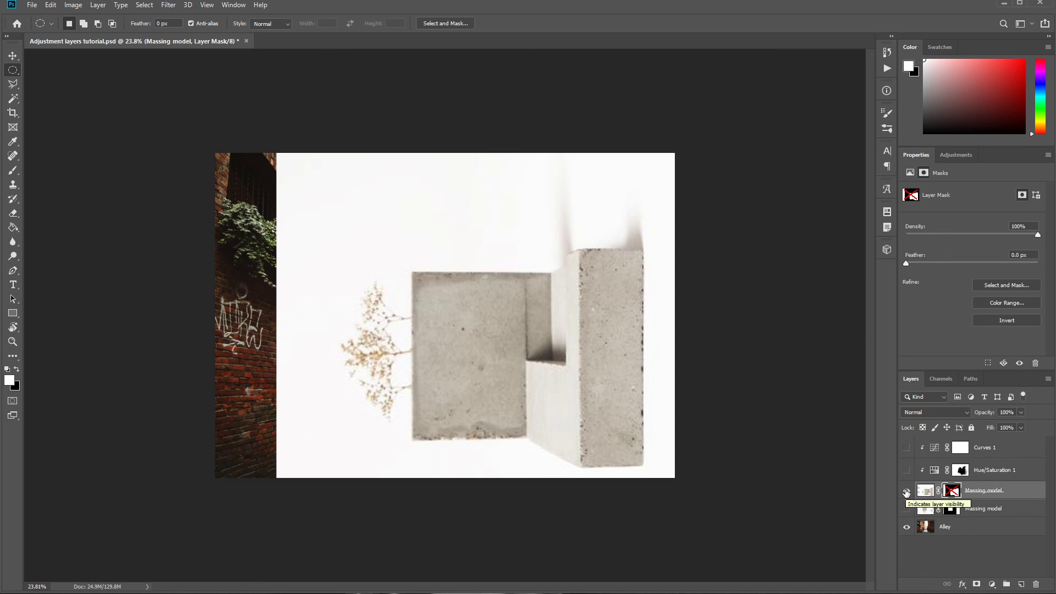
pyautogui.keyDown('shift'); pyautogui.click(953, 494); pyautogui.keyUp('shift')
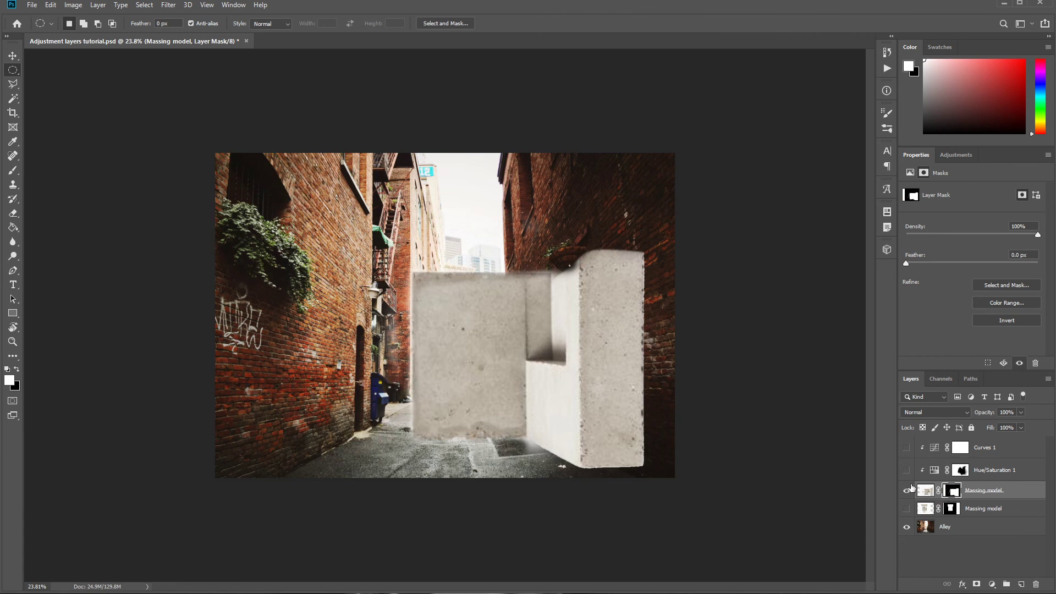
pyautogui.click(906, 470)
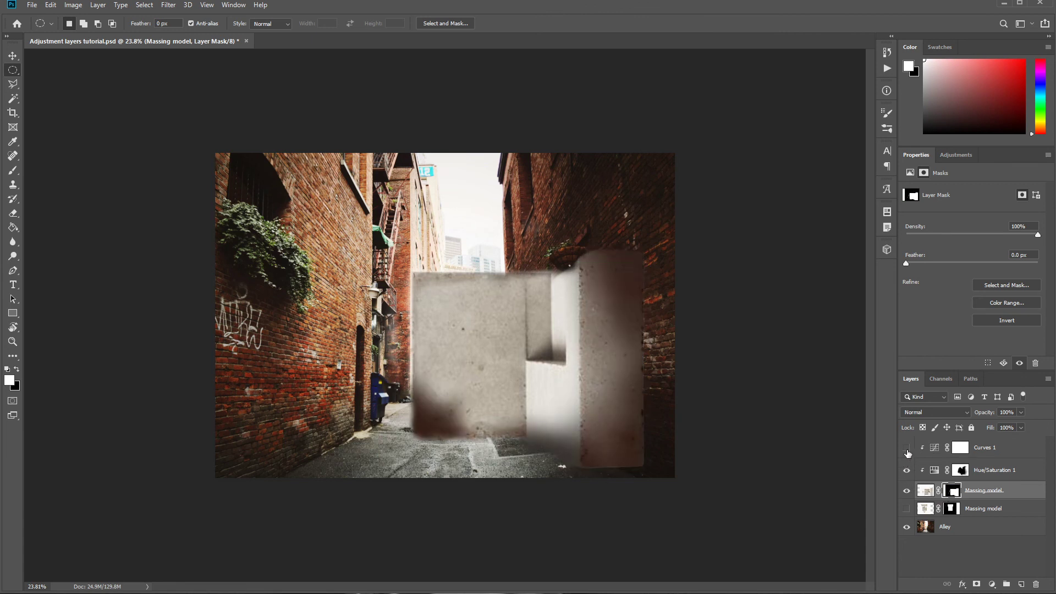
pyautogui.click(907, 450)
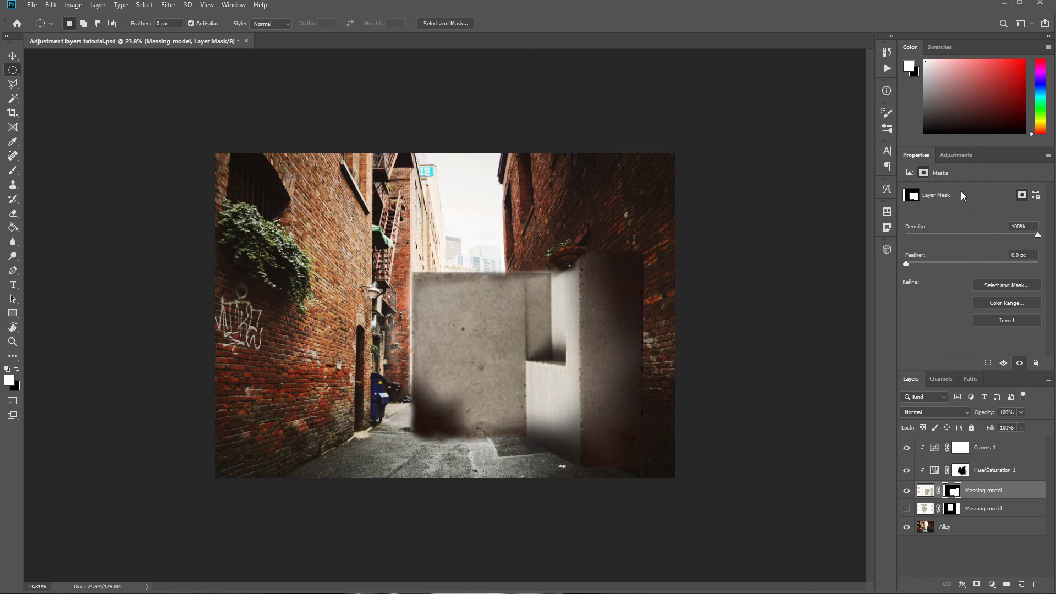
# Add a clipped Brightness/Contrast adjustment directly above the massing model with brightness -15 and contrast 50.
pyautogui.click(948, 157)
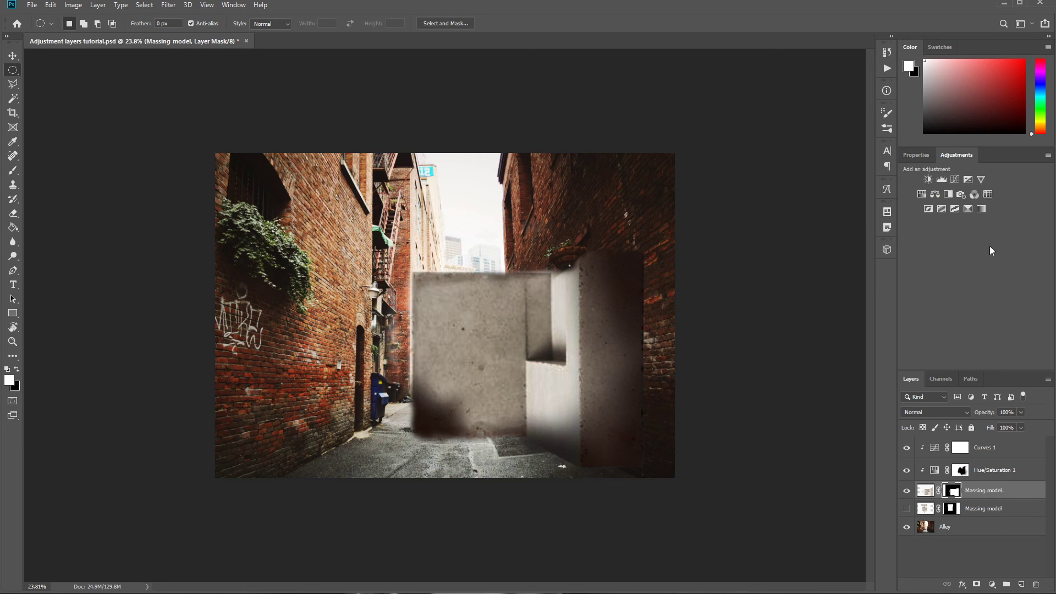
pyautogui.click(928, 180)
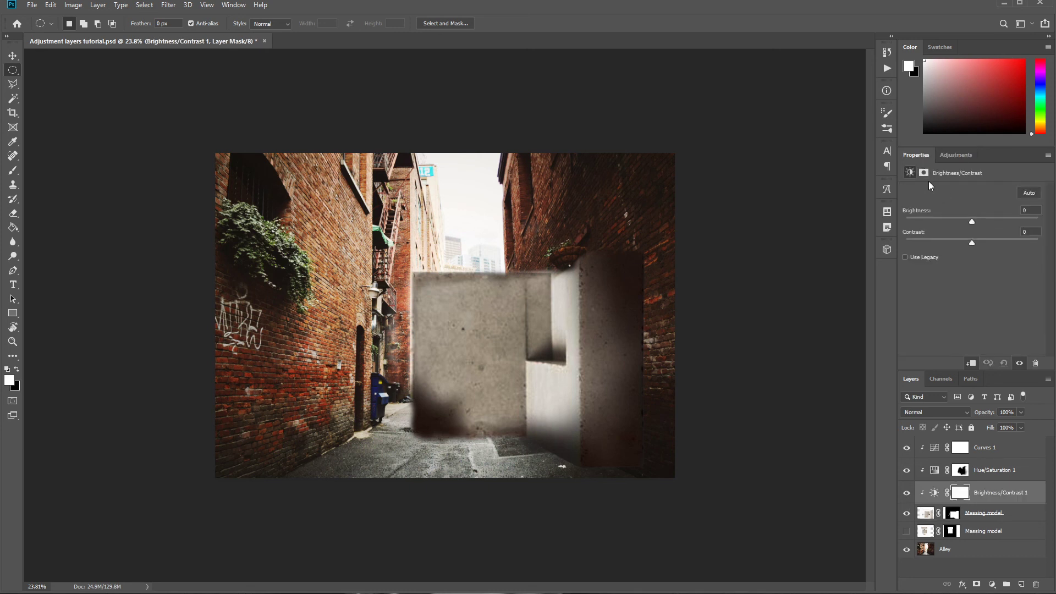
pyautogui.click(971, 448)
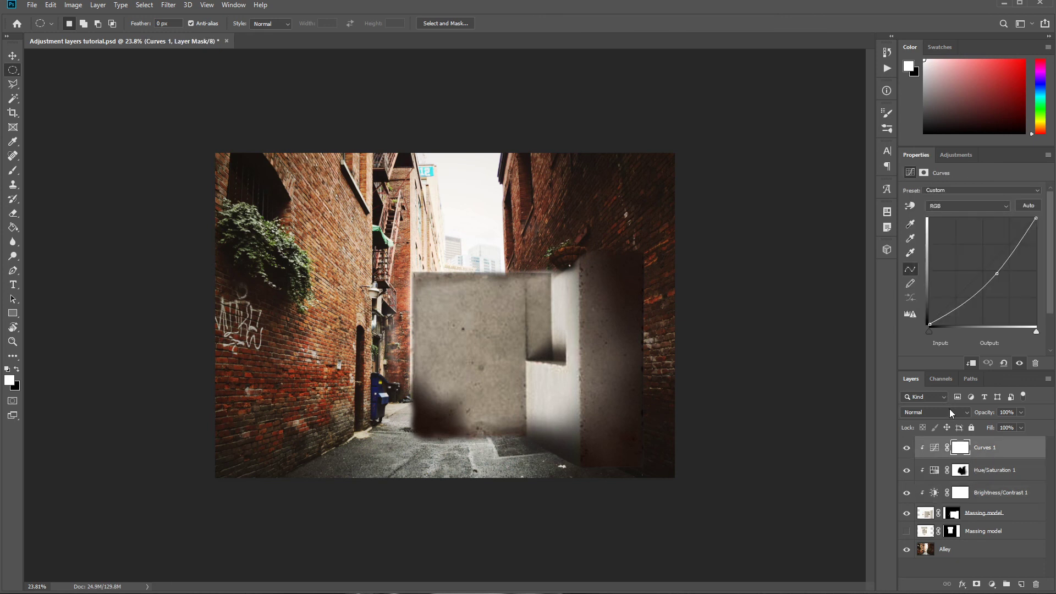
pyautogui.click(997, 494)
pyautogui.moveTo(971, 222); pyautogui.dragTo(1011, 242)
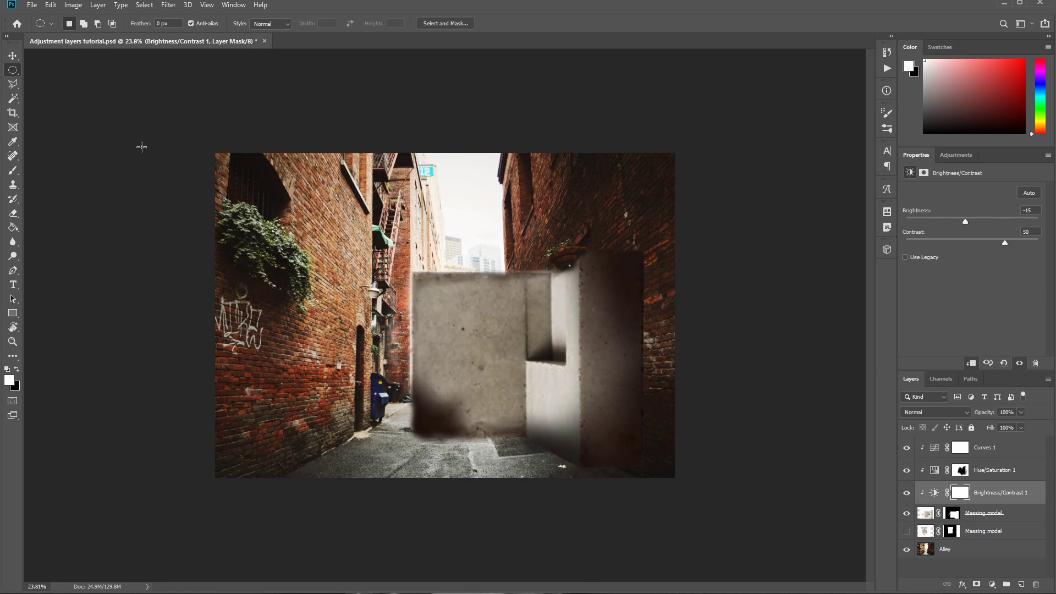
pyautogui.click(954, 155)
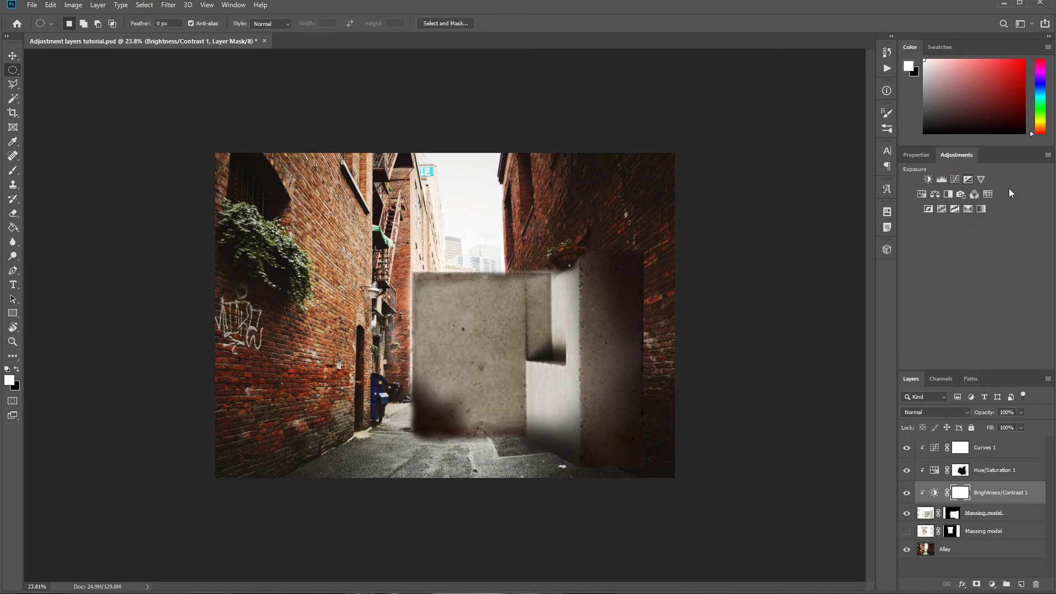